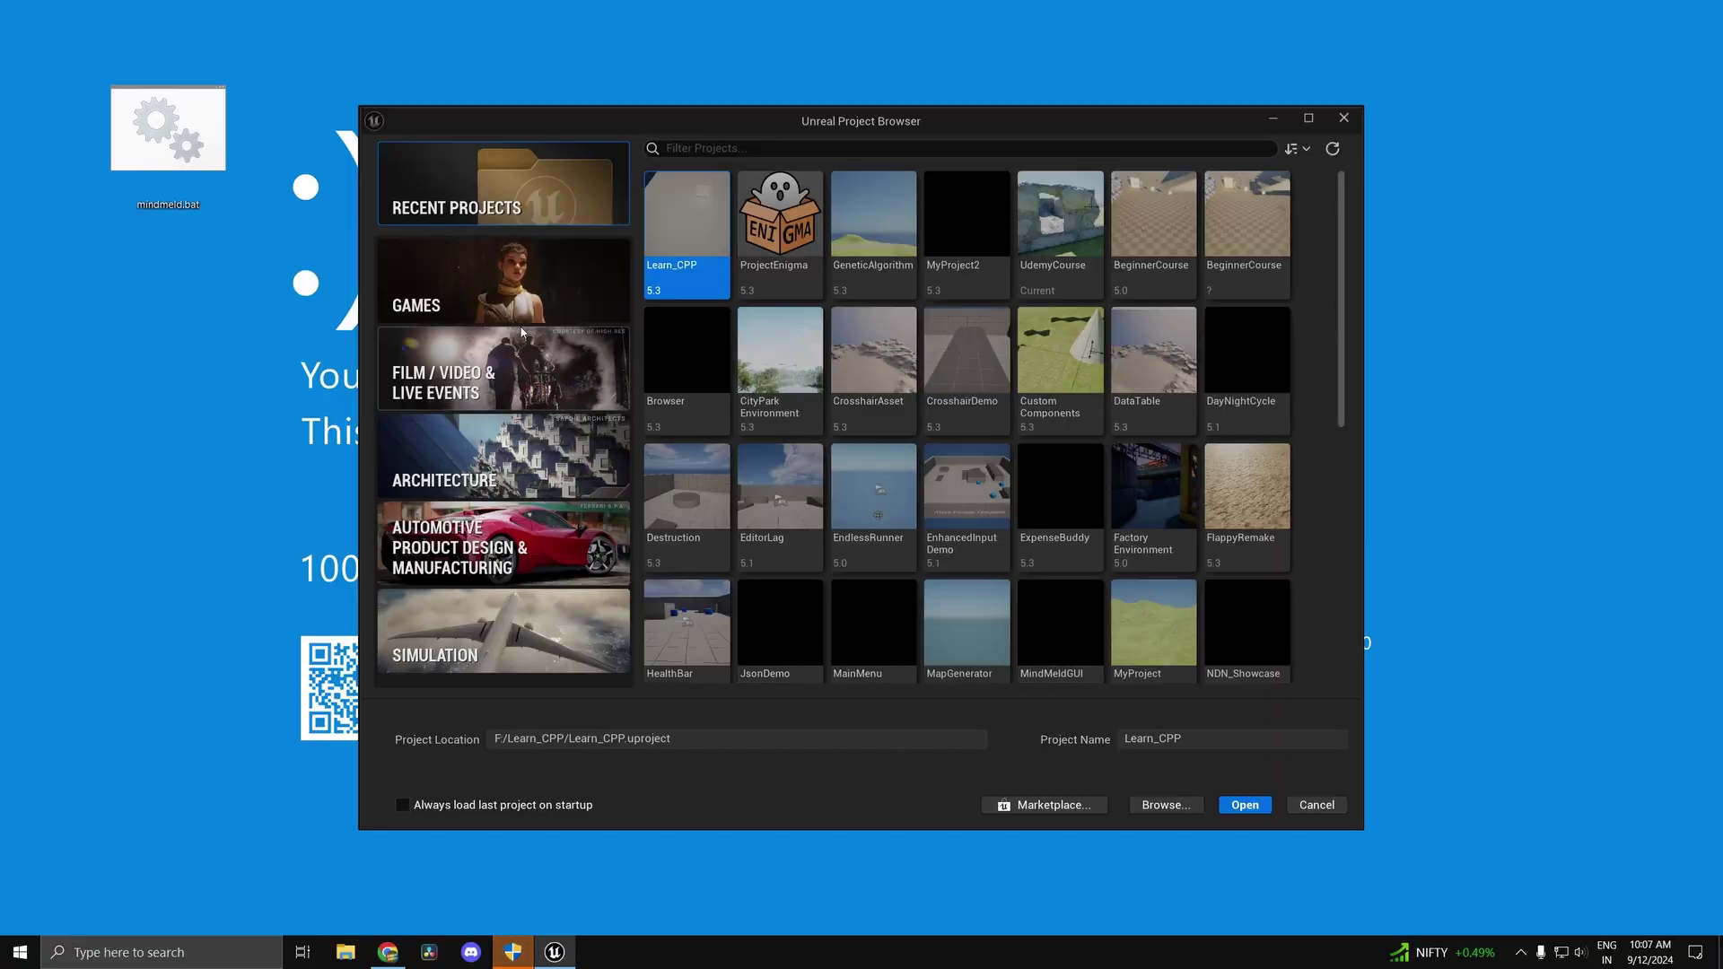
# Create a blank C++ games project named PacmanRTX in the F:\ location.
pyautogui.click(521, 321)
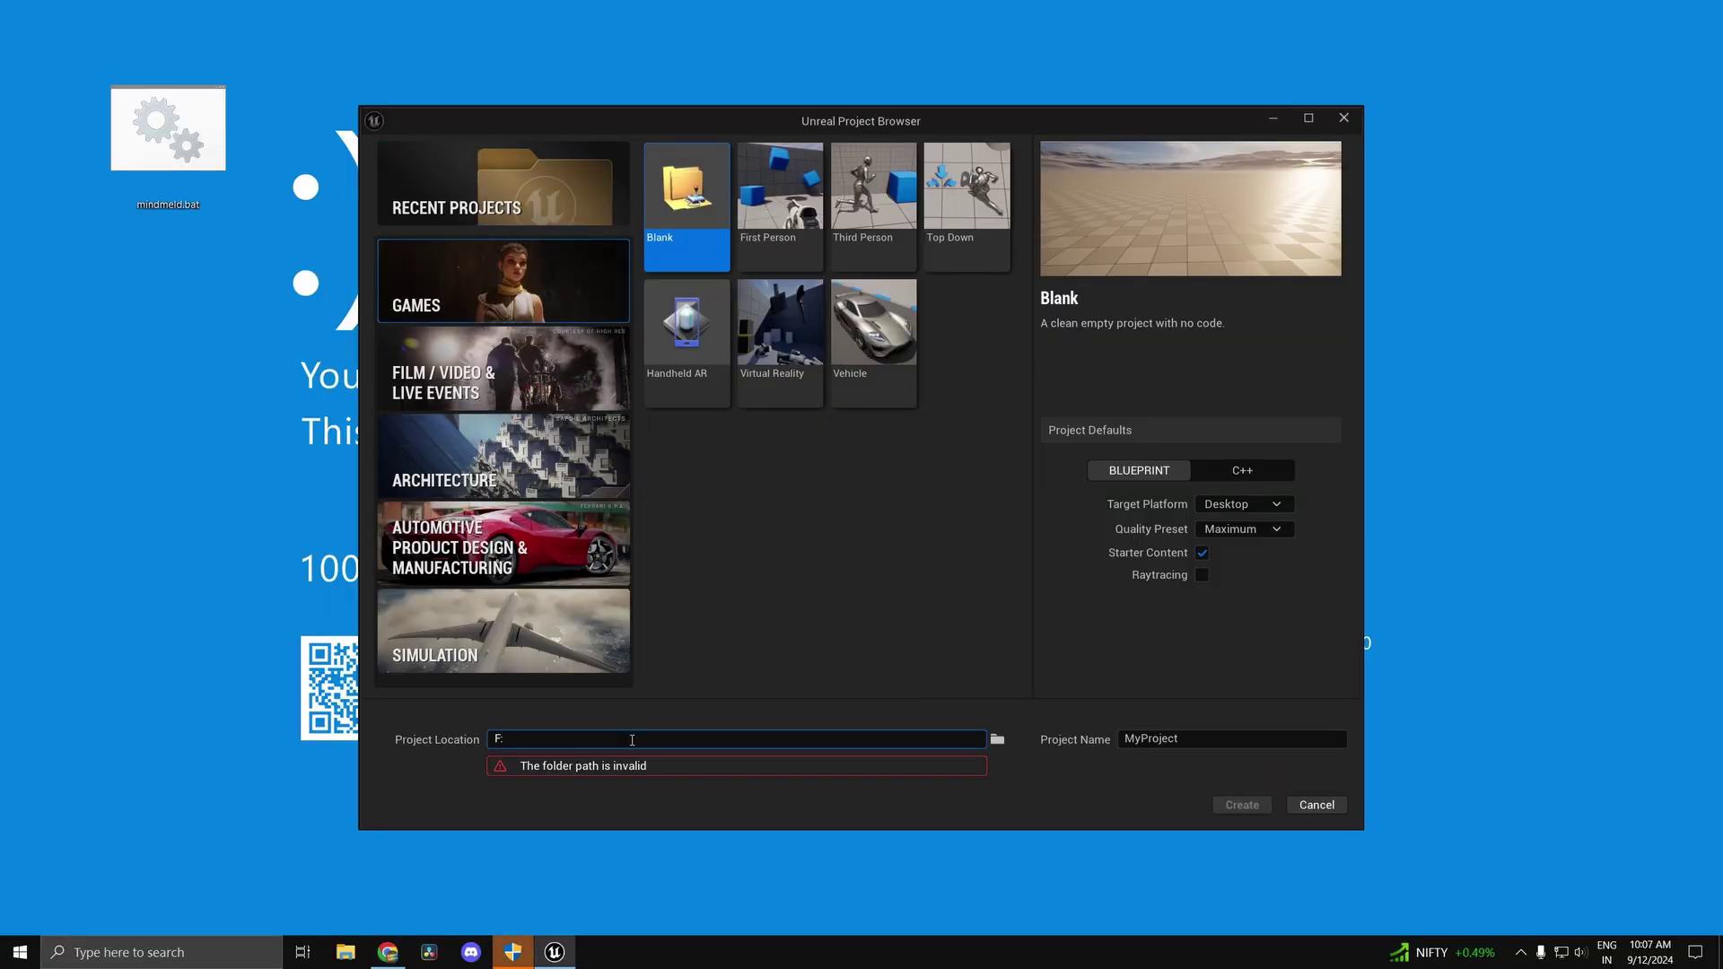
pyautogui.write('F:\\')
pyautogui.press('Tab')
pyautogui.write('PacmanRTX')
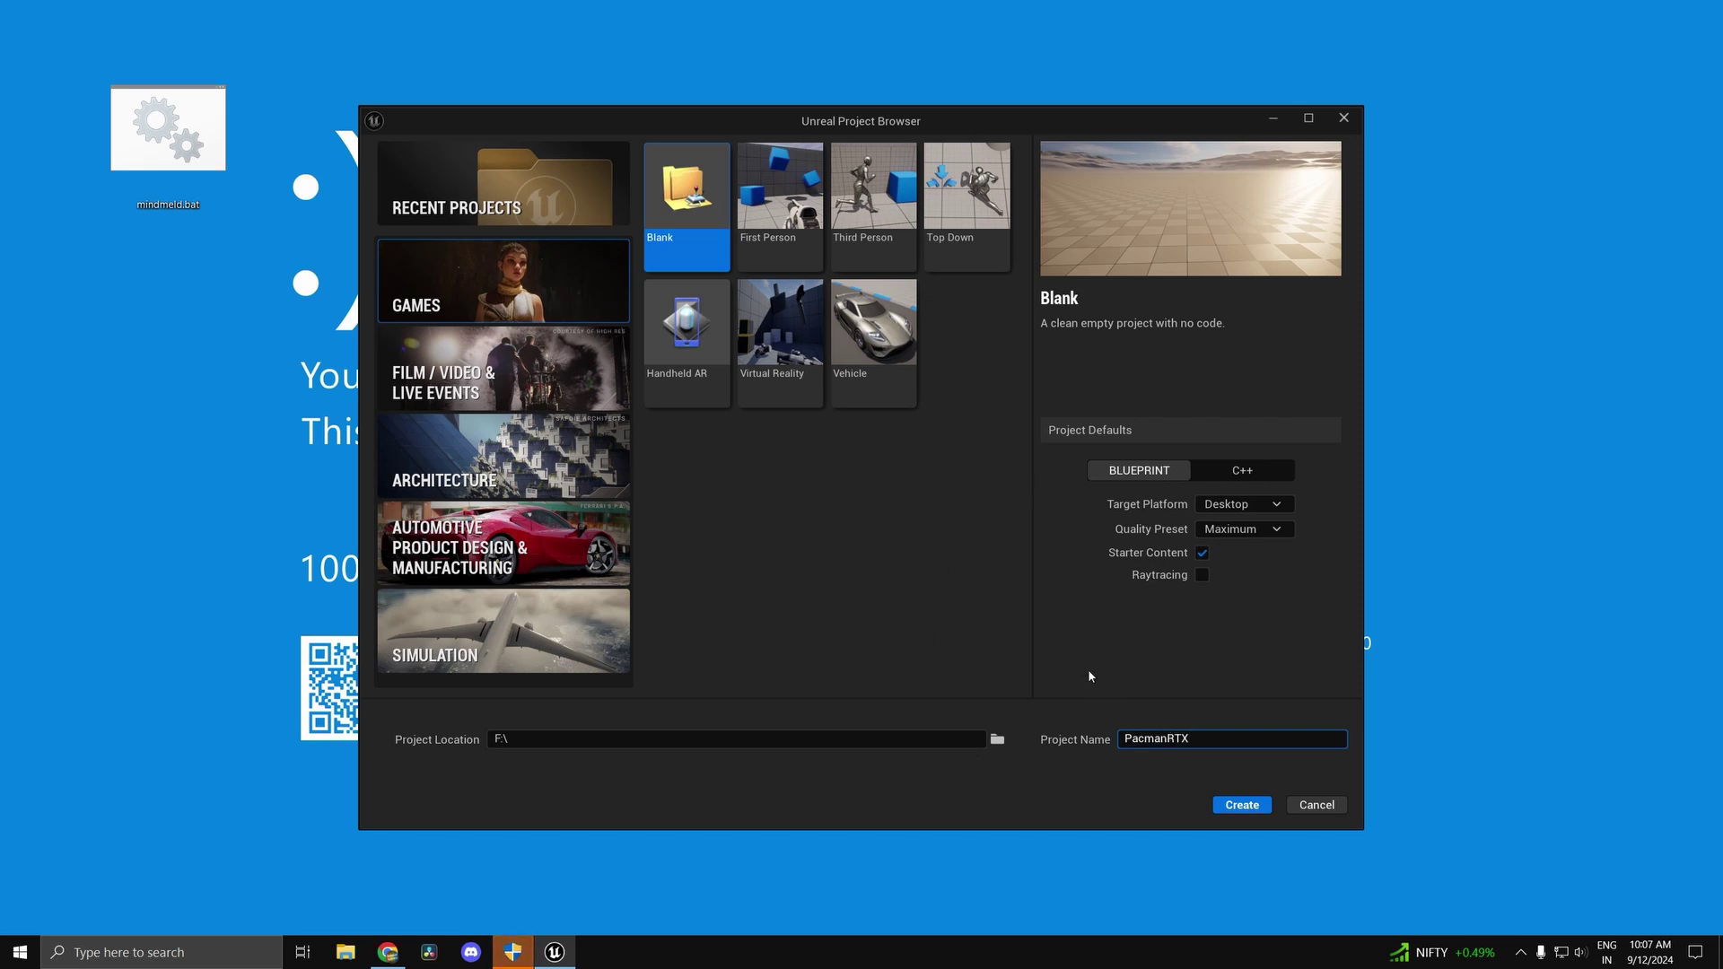
pyautogui.click(1259, 476)
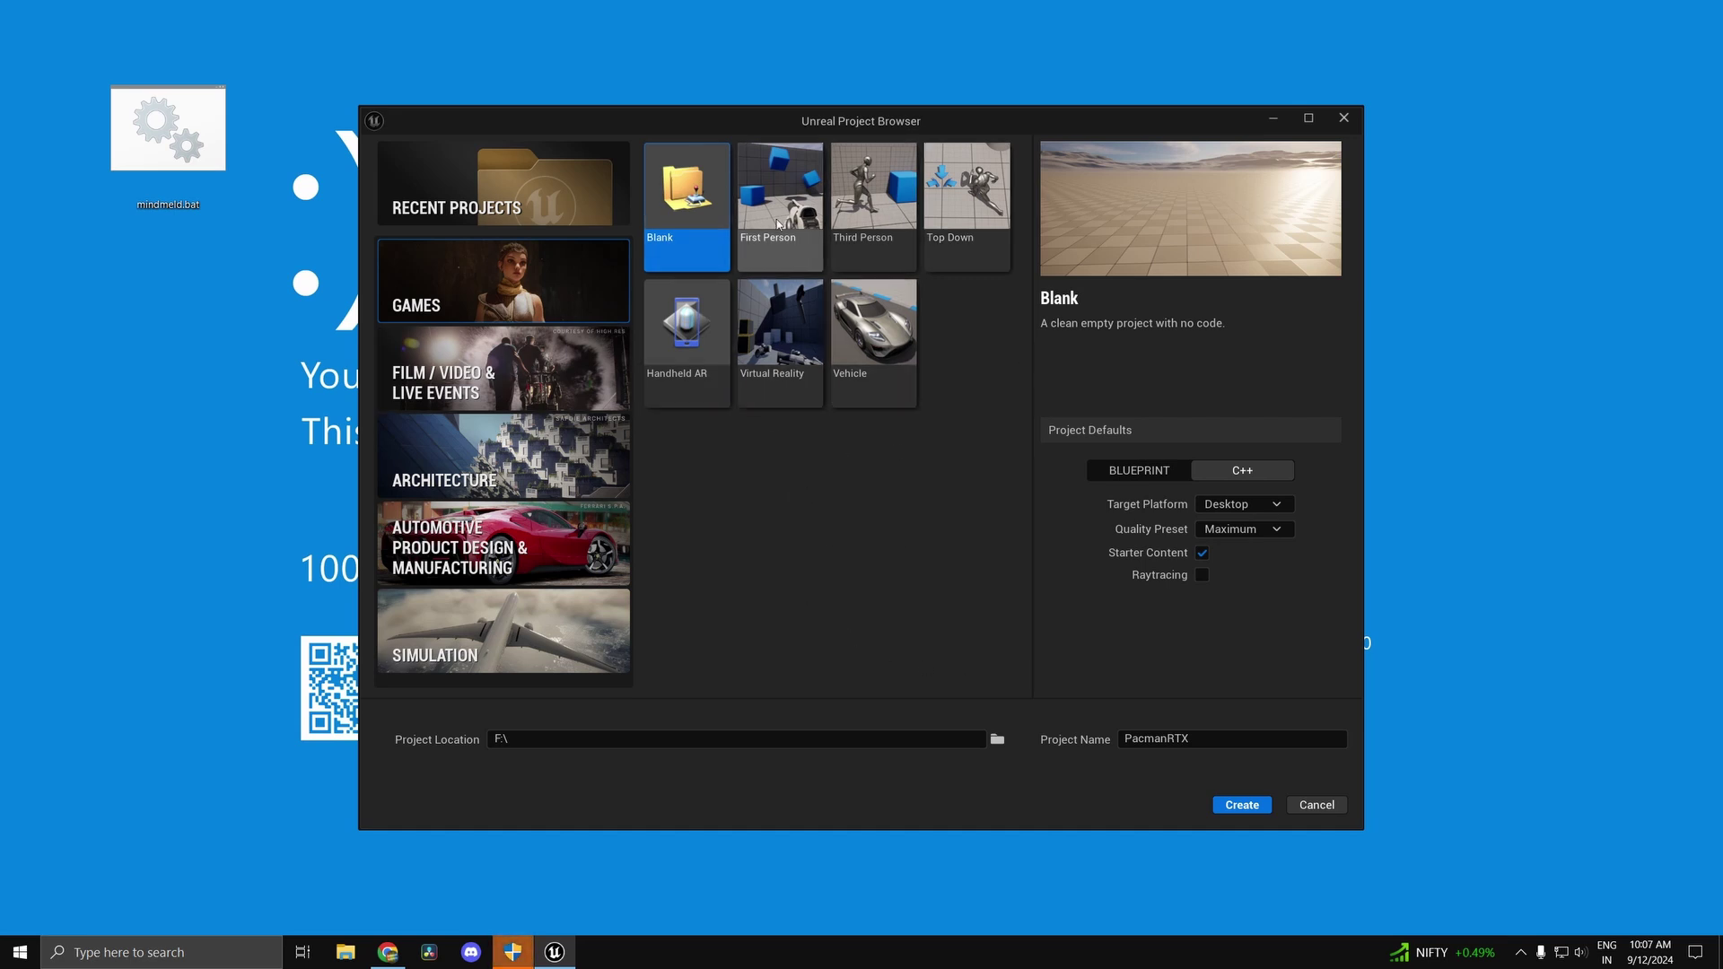
pyautogui.click(1257, 813)
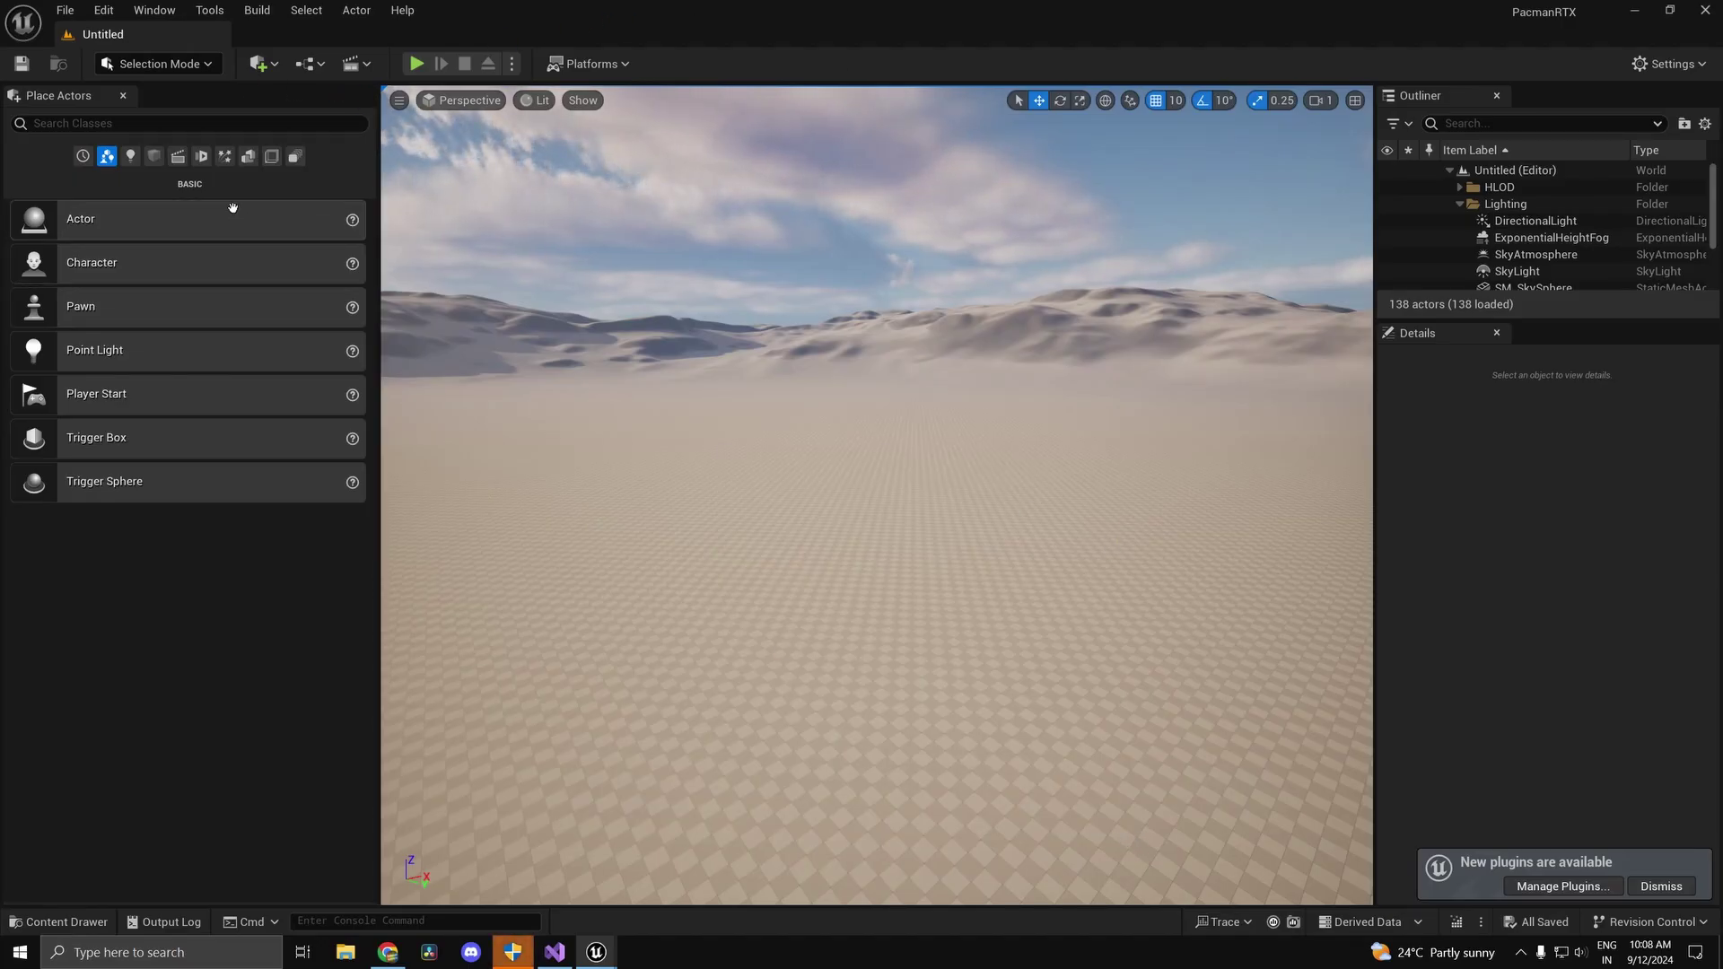
# Load the UE4 Classic Layout for the editor.
pyautogui.click(172, 16)
pyautogui.moveTo(338, 539)
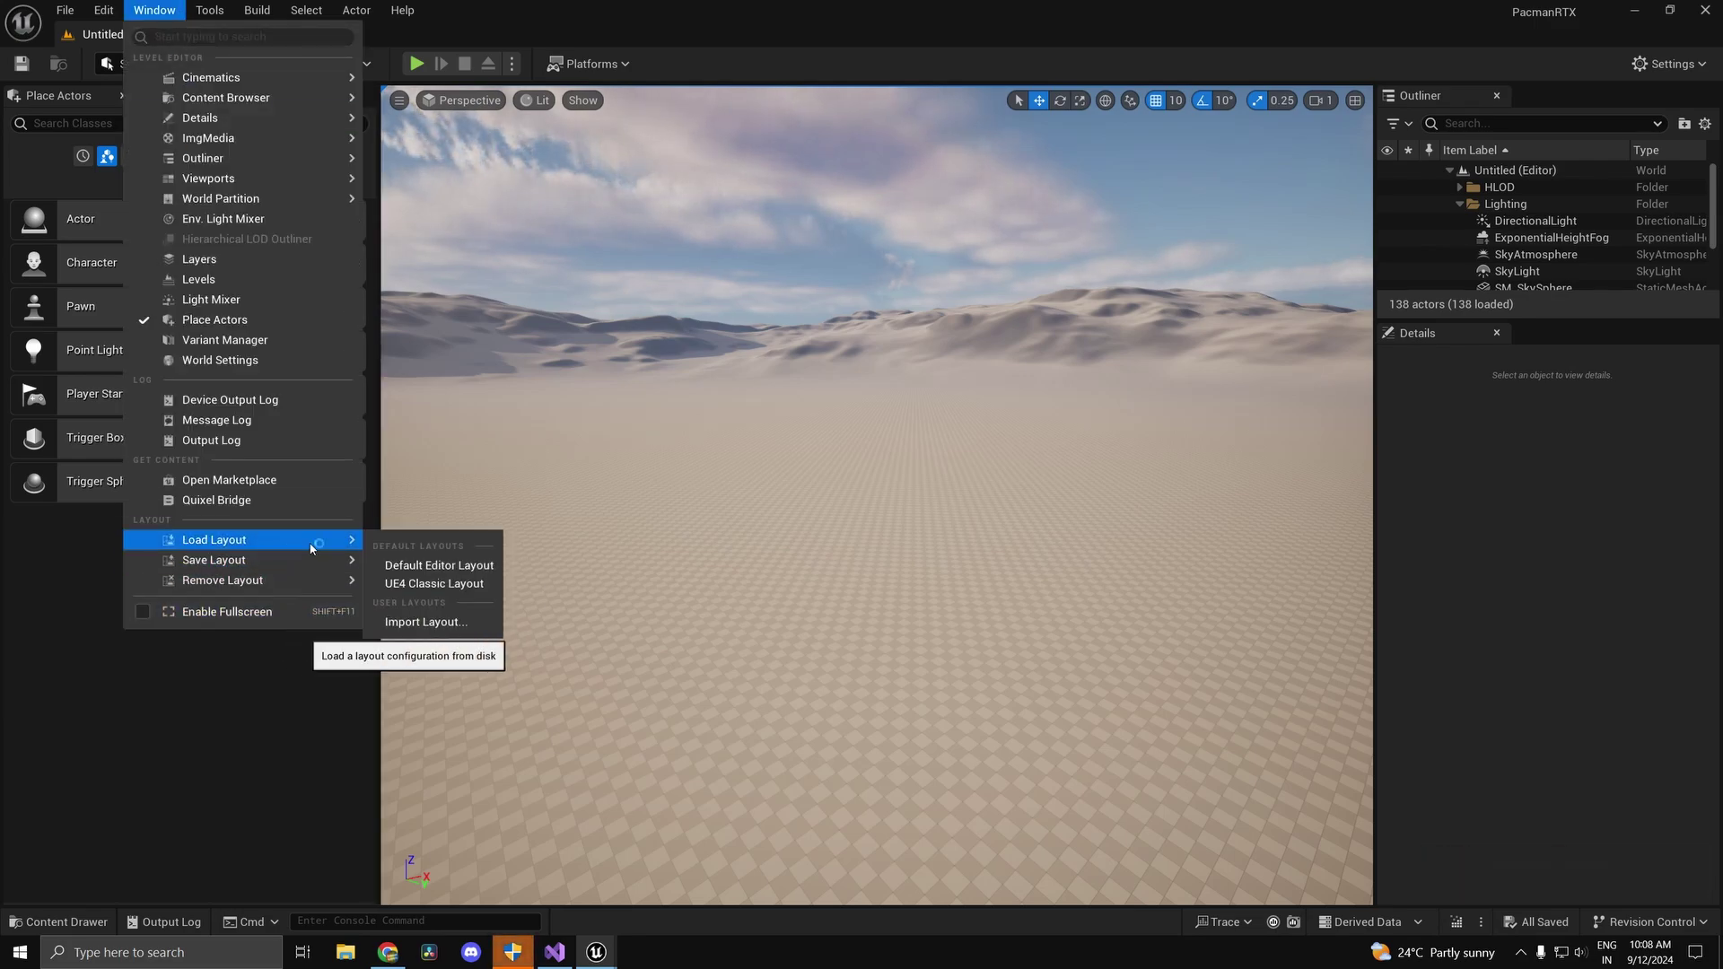
pyautogui.click(438, 585)
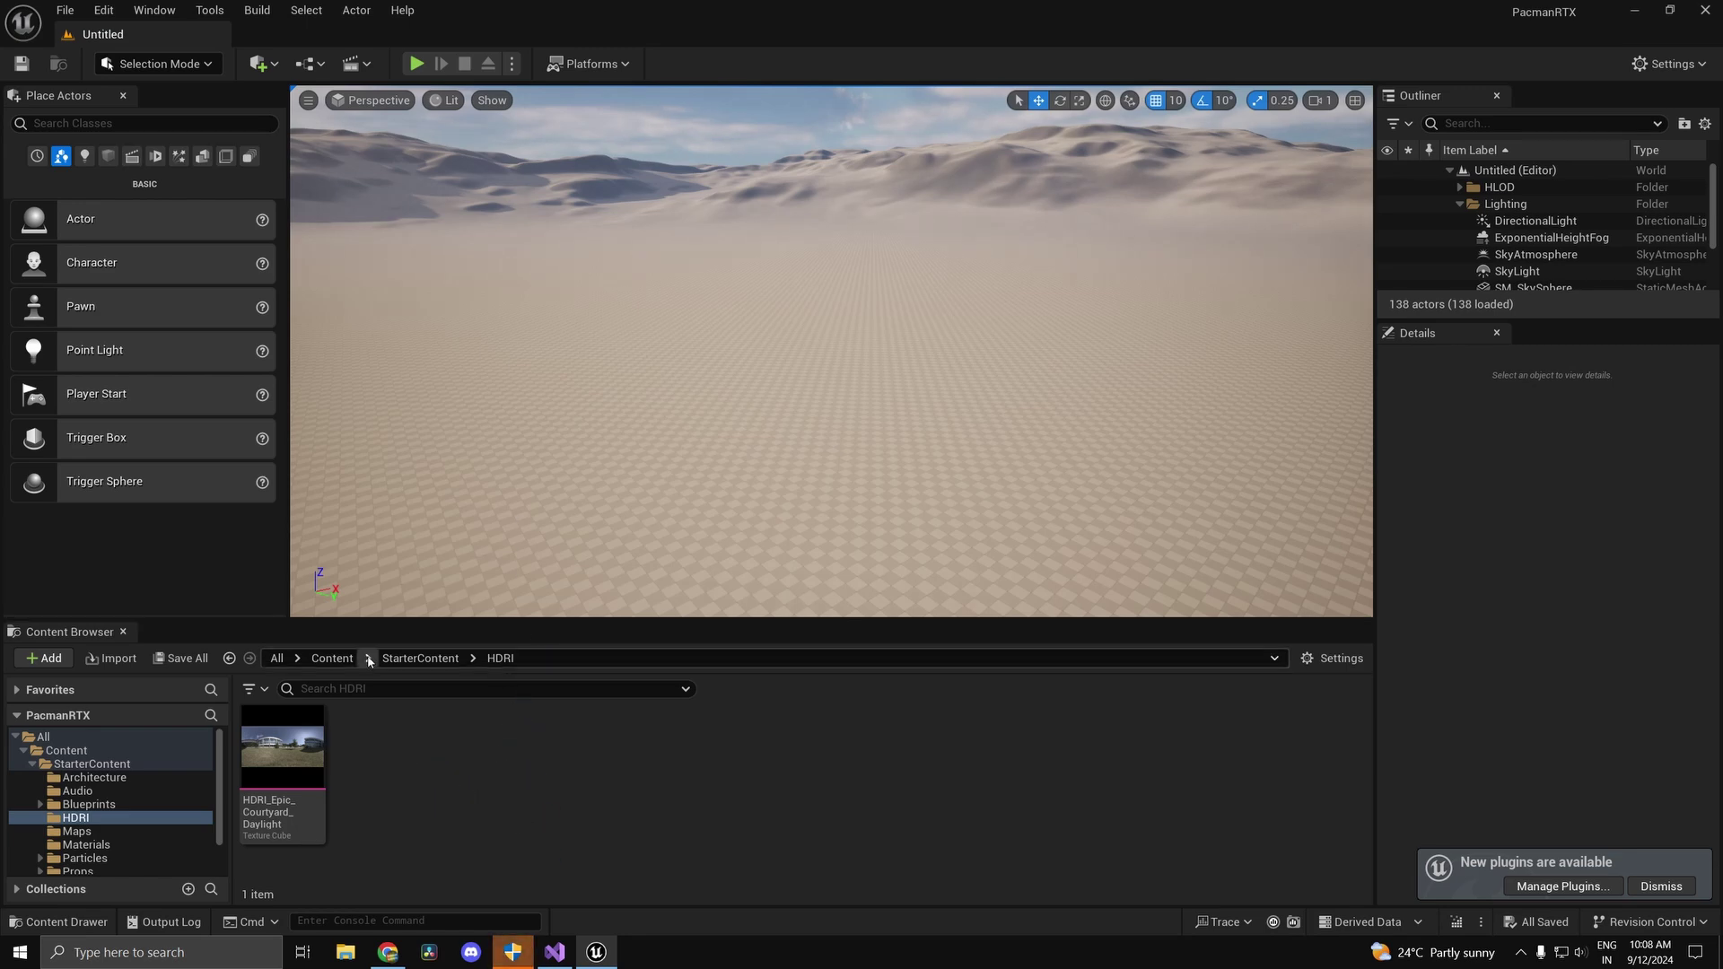
# Create a folder named Maps in the project's Content folder and open it.
pyautogui.click(332, 658)
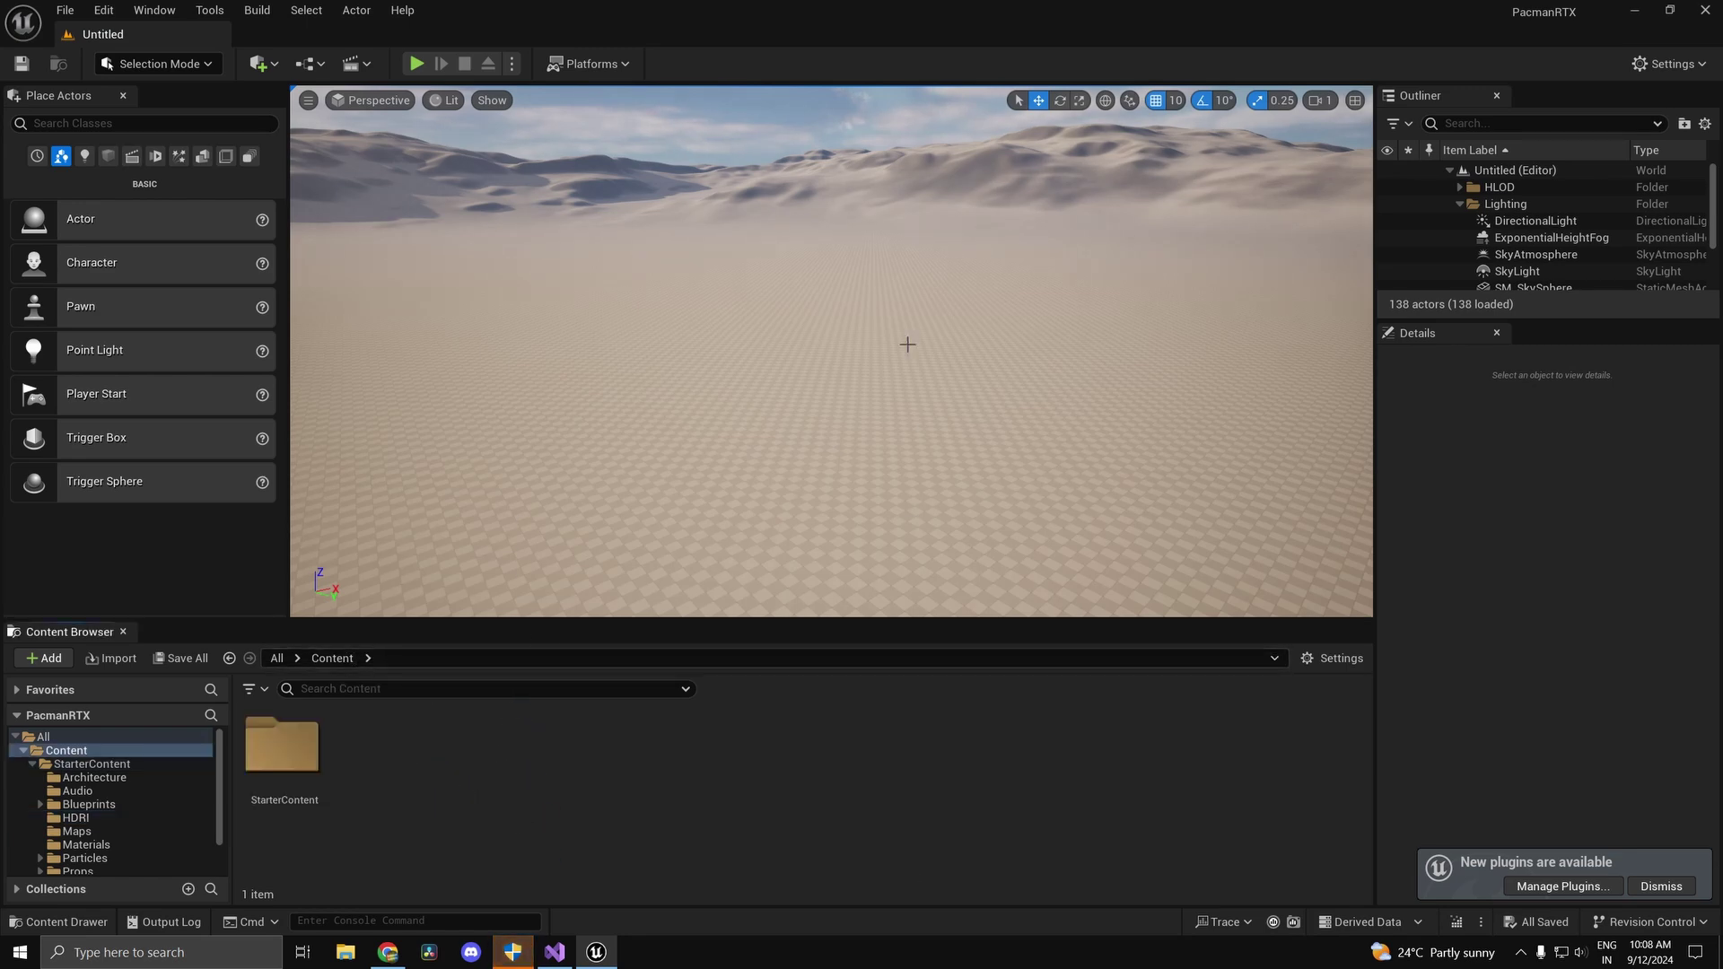
pyautogui.moveTo(878, 388); pyautogui.dragTo(809, 495, button='right')
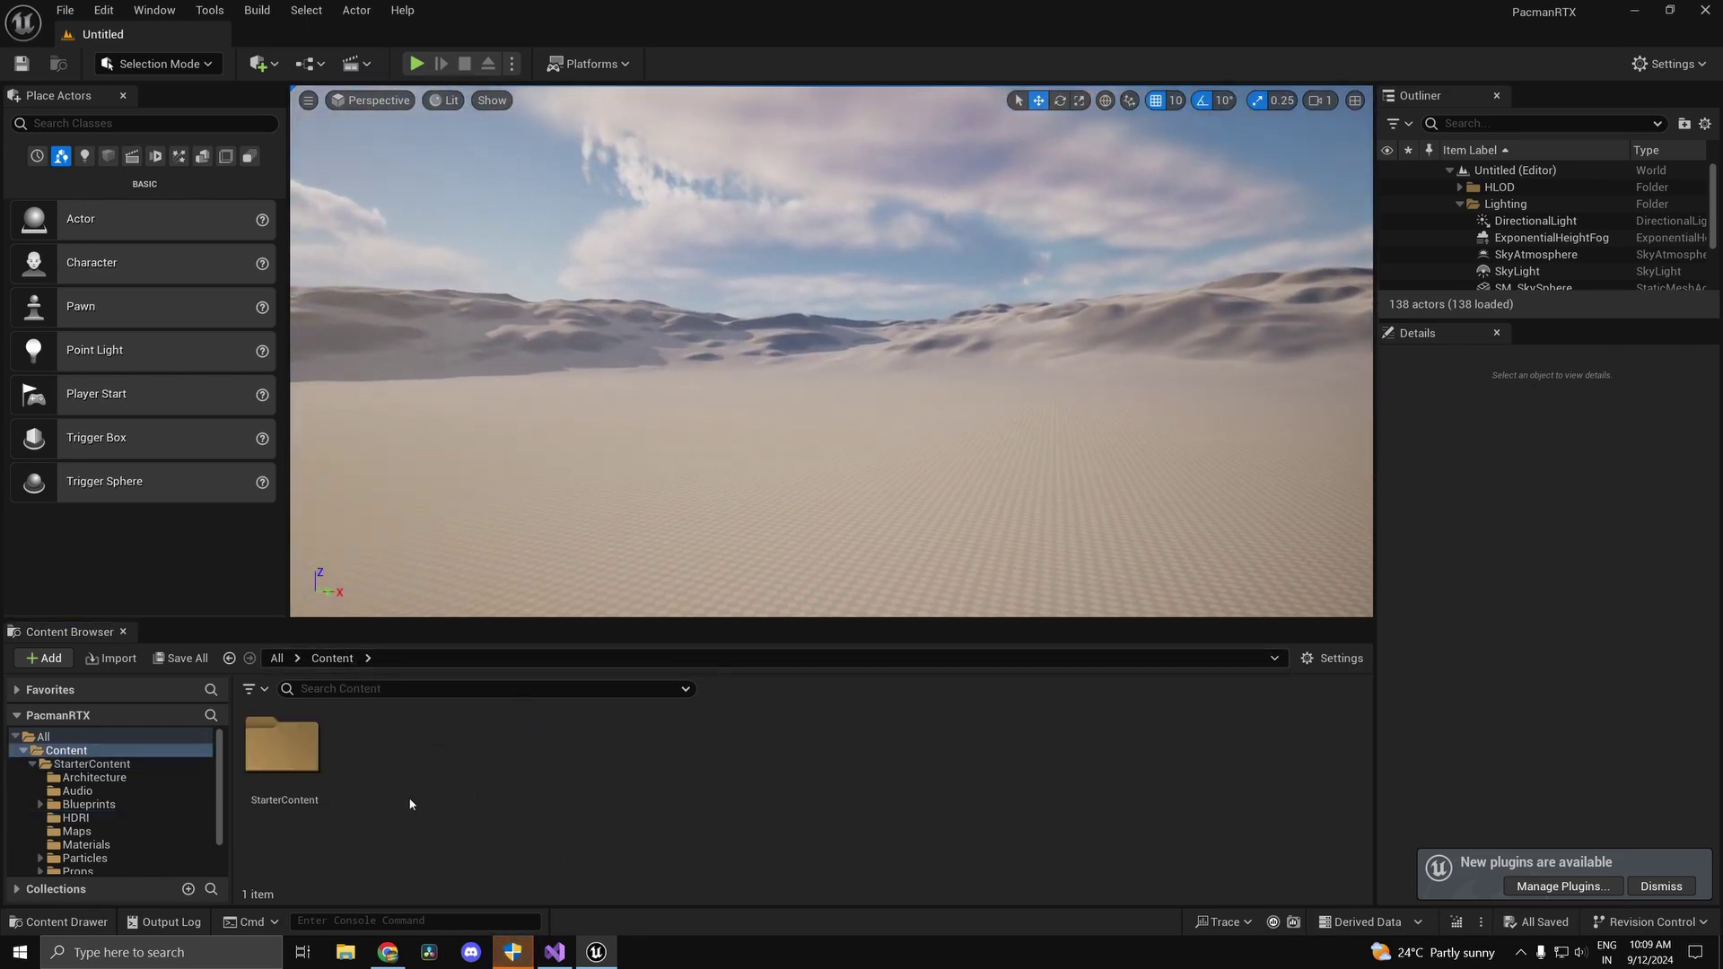
pyautogui.rightClick(388, 779)
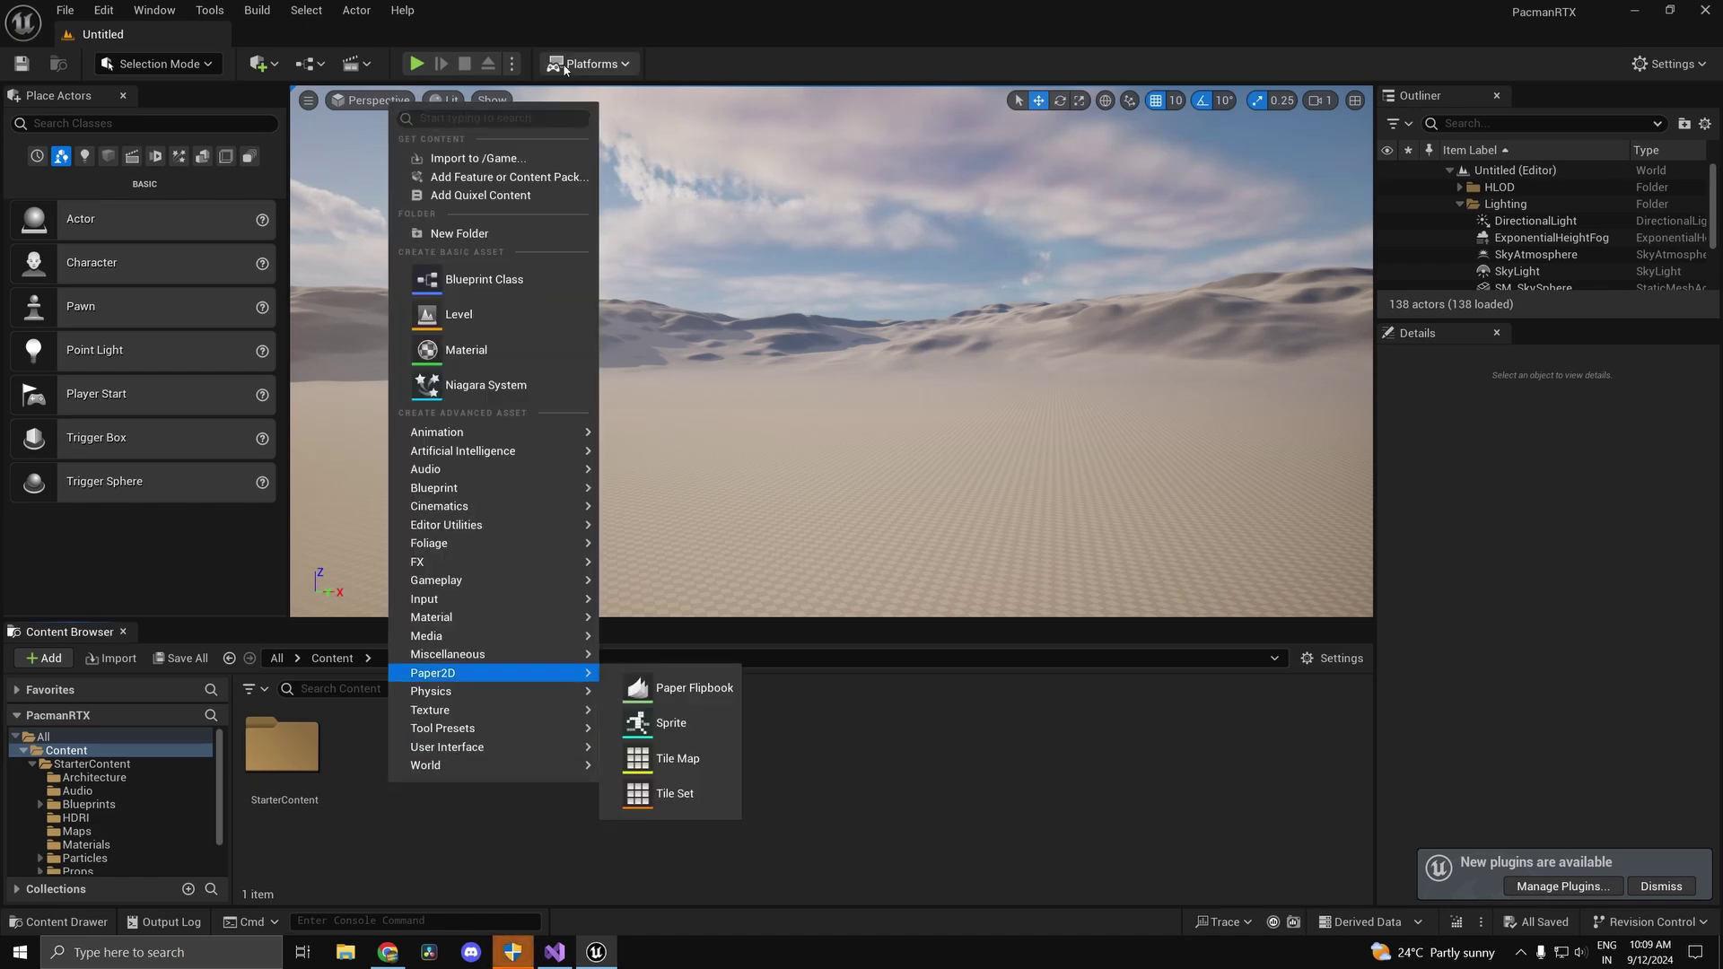
pyautogui.click(363, 790)
pyautogui.rightClick(363, 788)
pyautogui.click(422, 239)
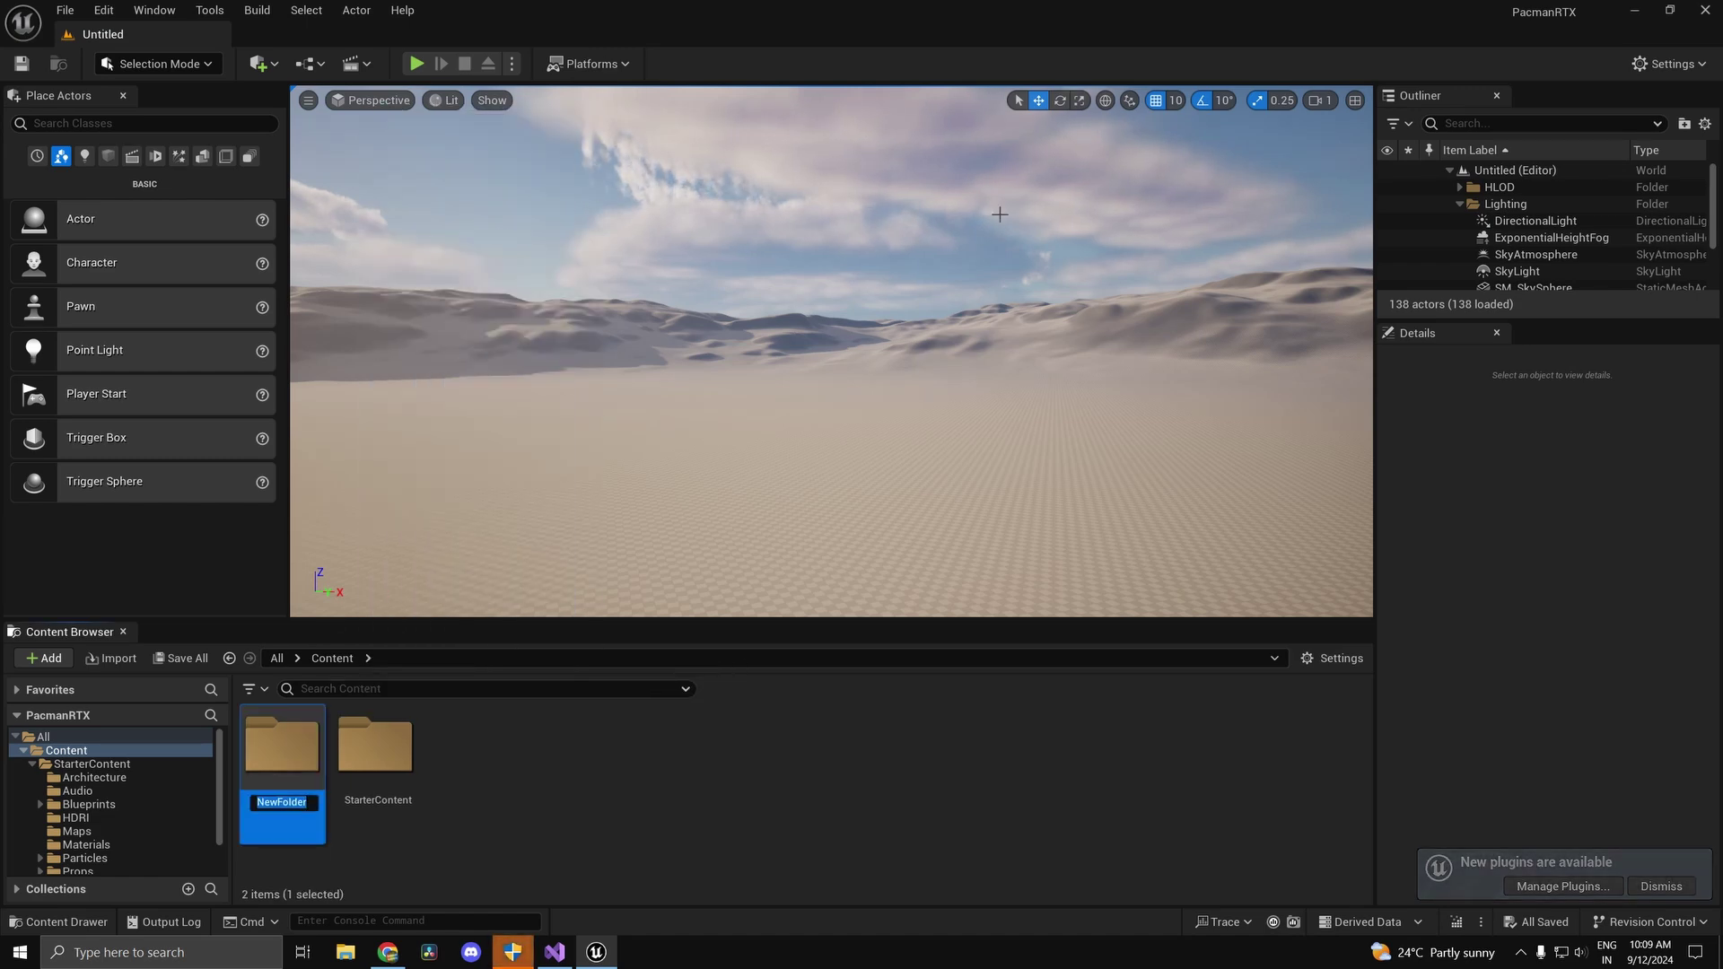
pyautogui.write('Maps')
pyautogui.press('Return')
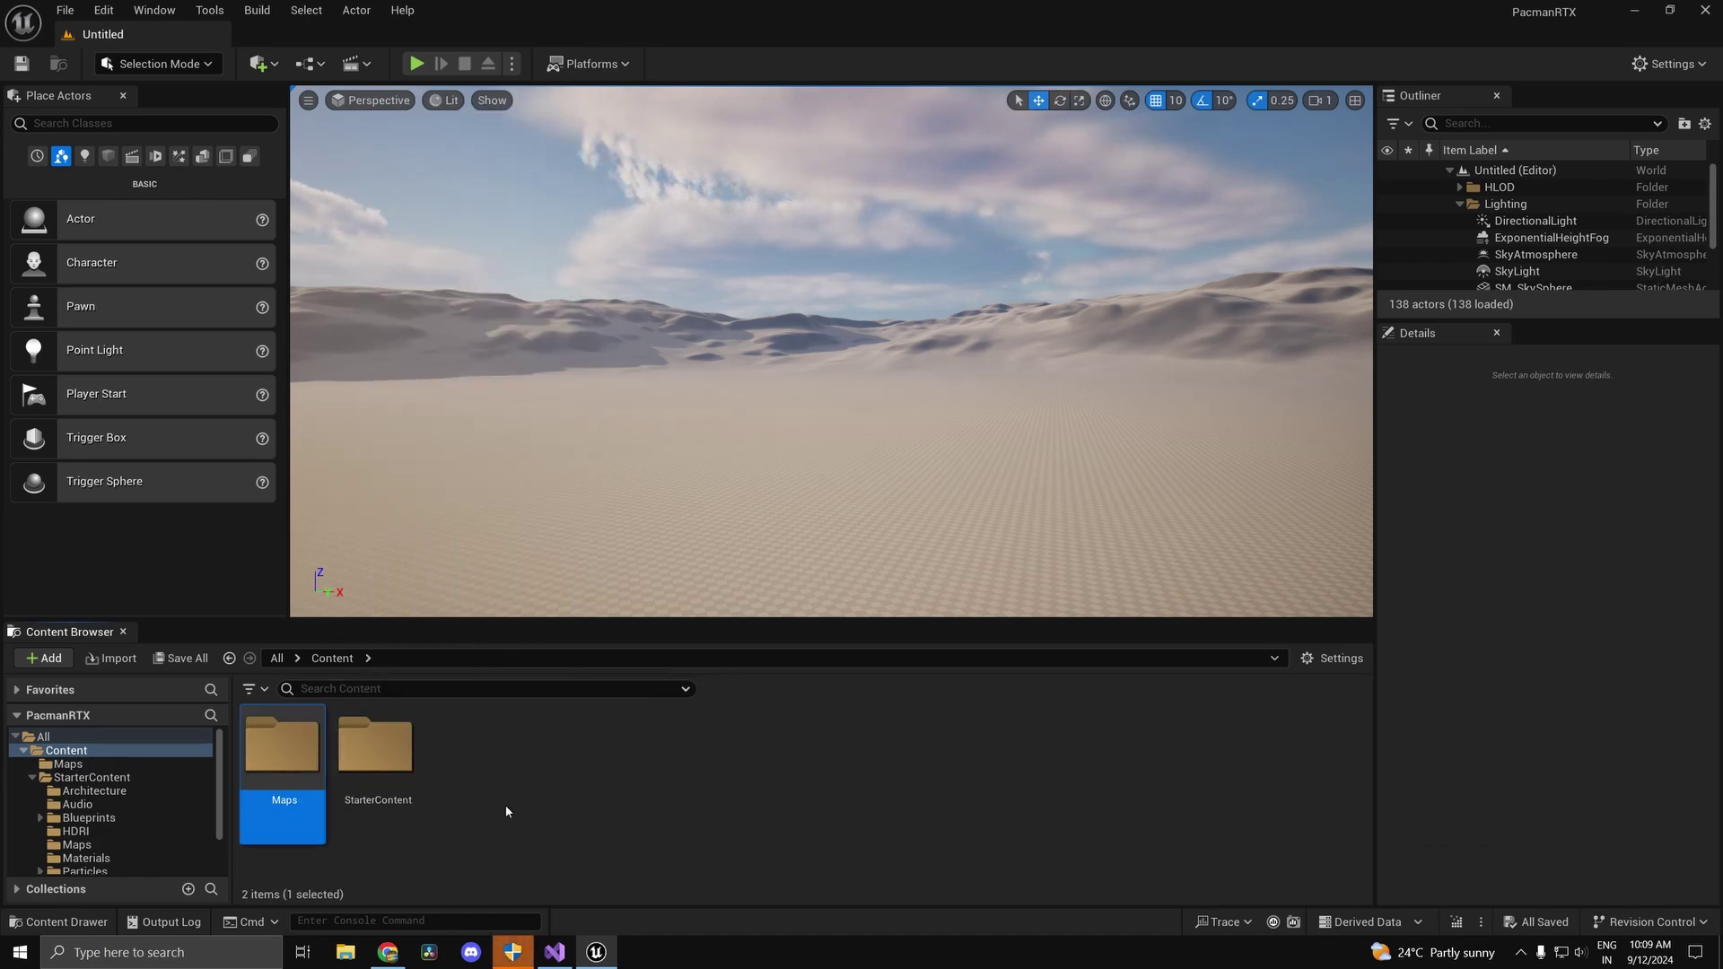
pyautogui.doubleClick(269, 799)
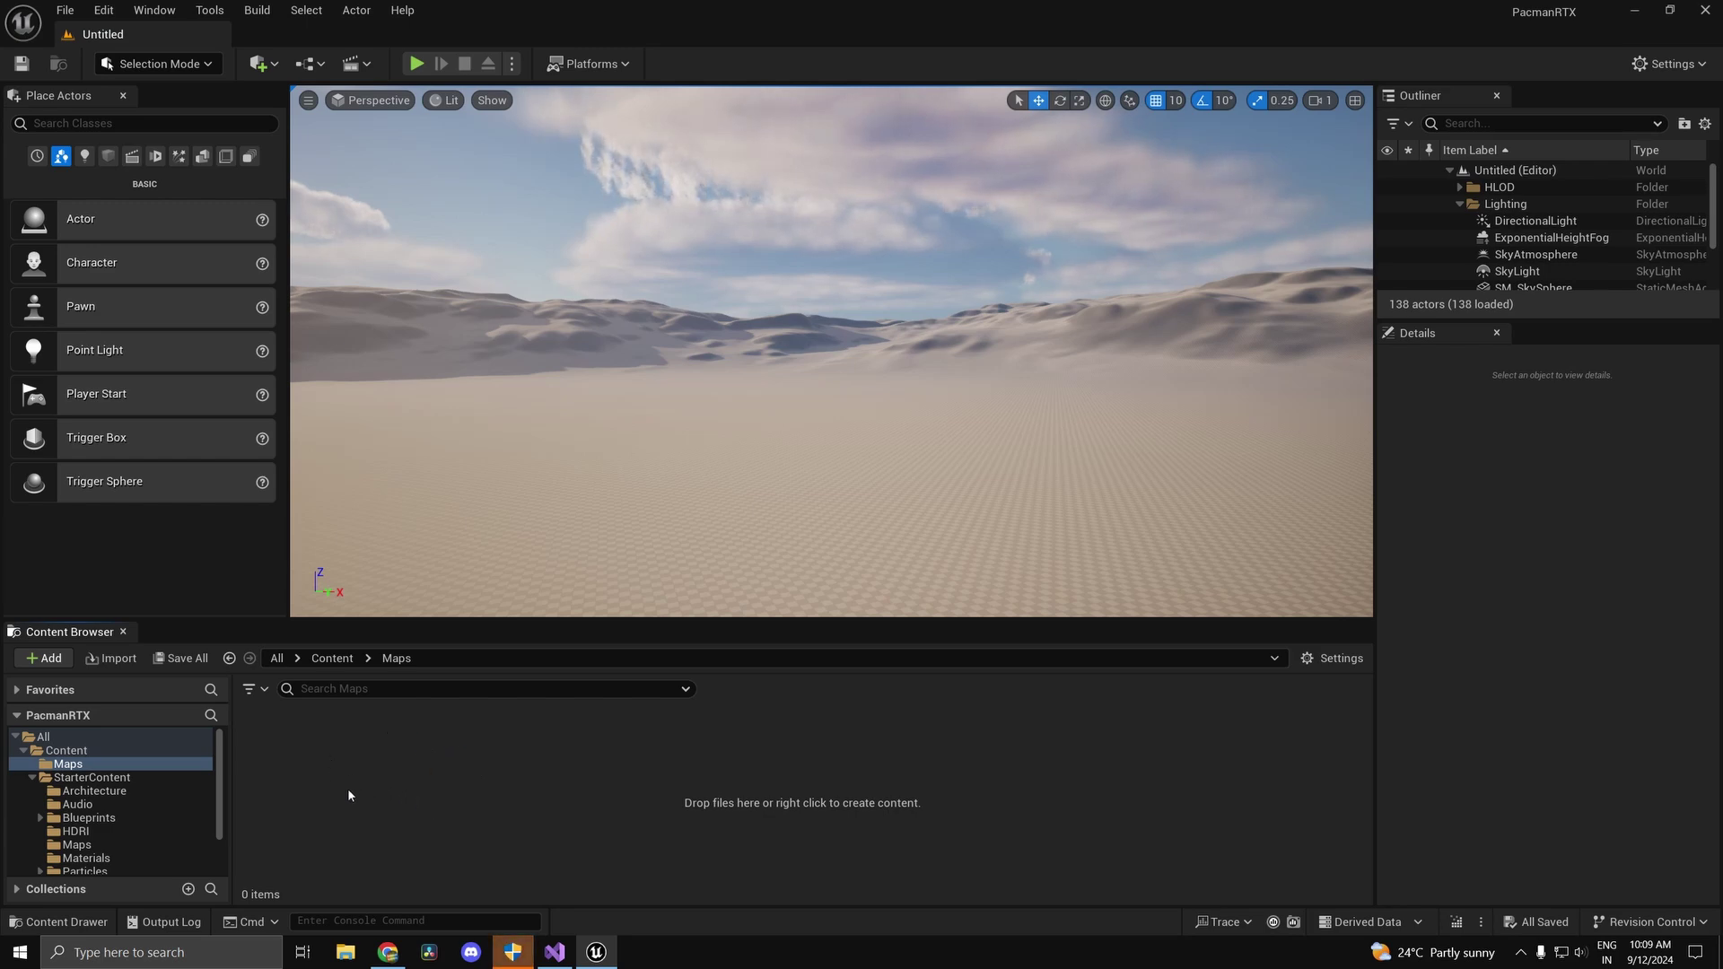
pyautogui.click(297, 658)
pyautogui.click(345, 684)
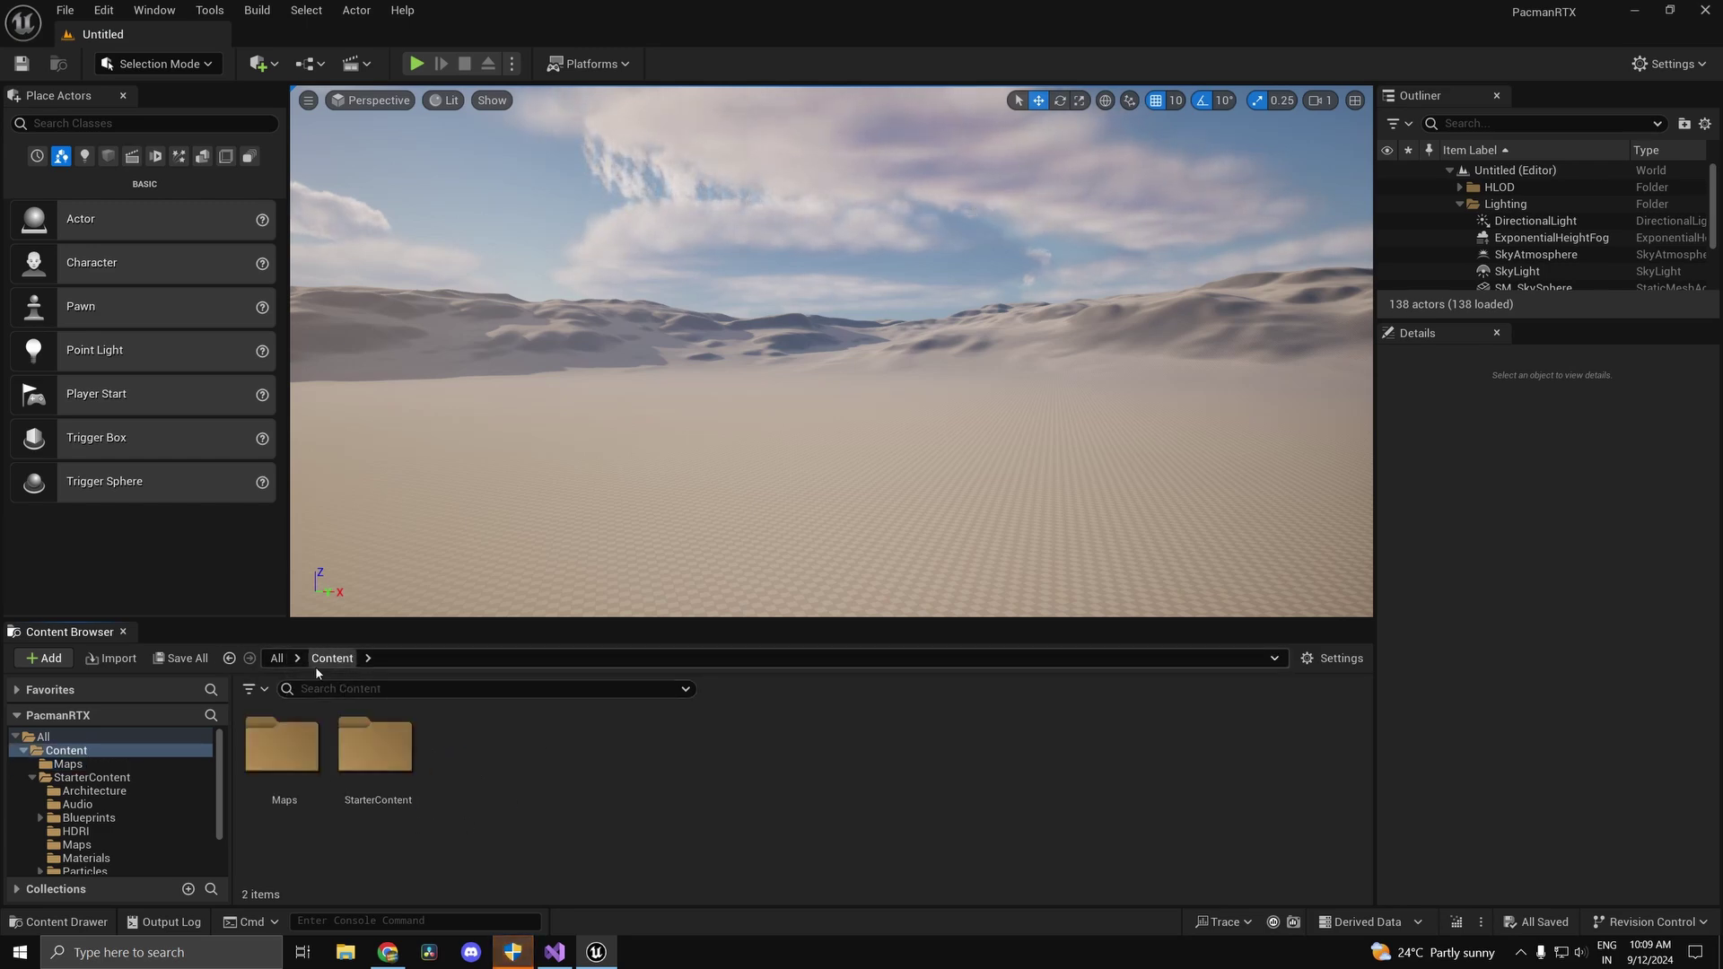
pyautogui.click(254, 787)
pyautogui.doubleClick(254, 787)
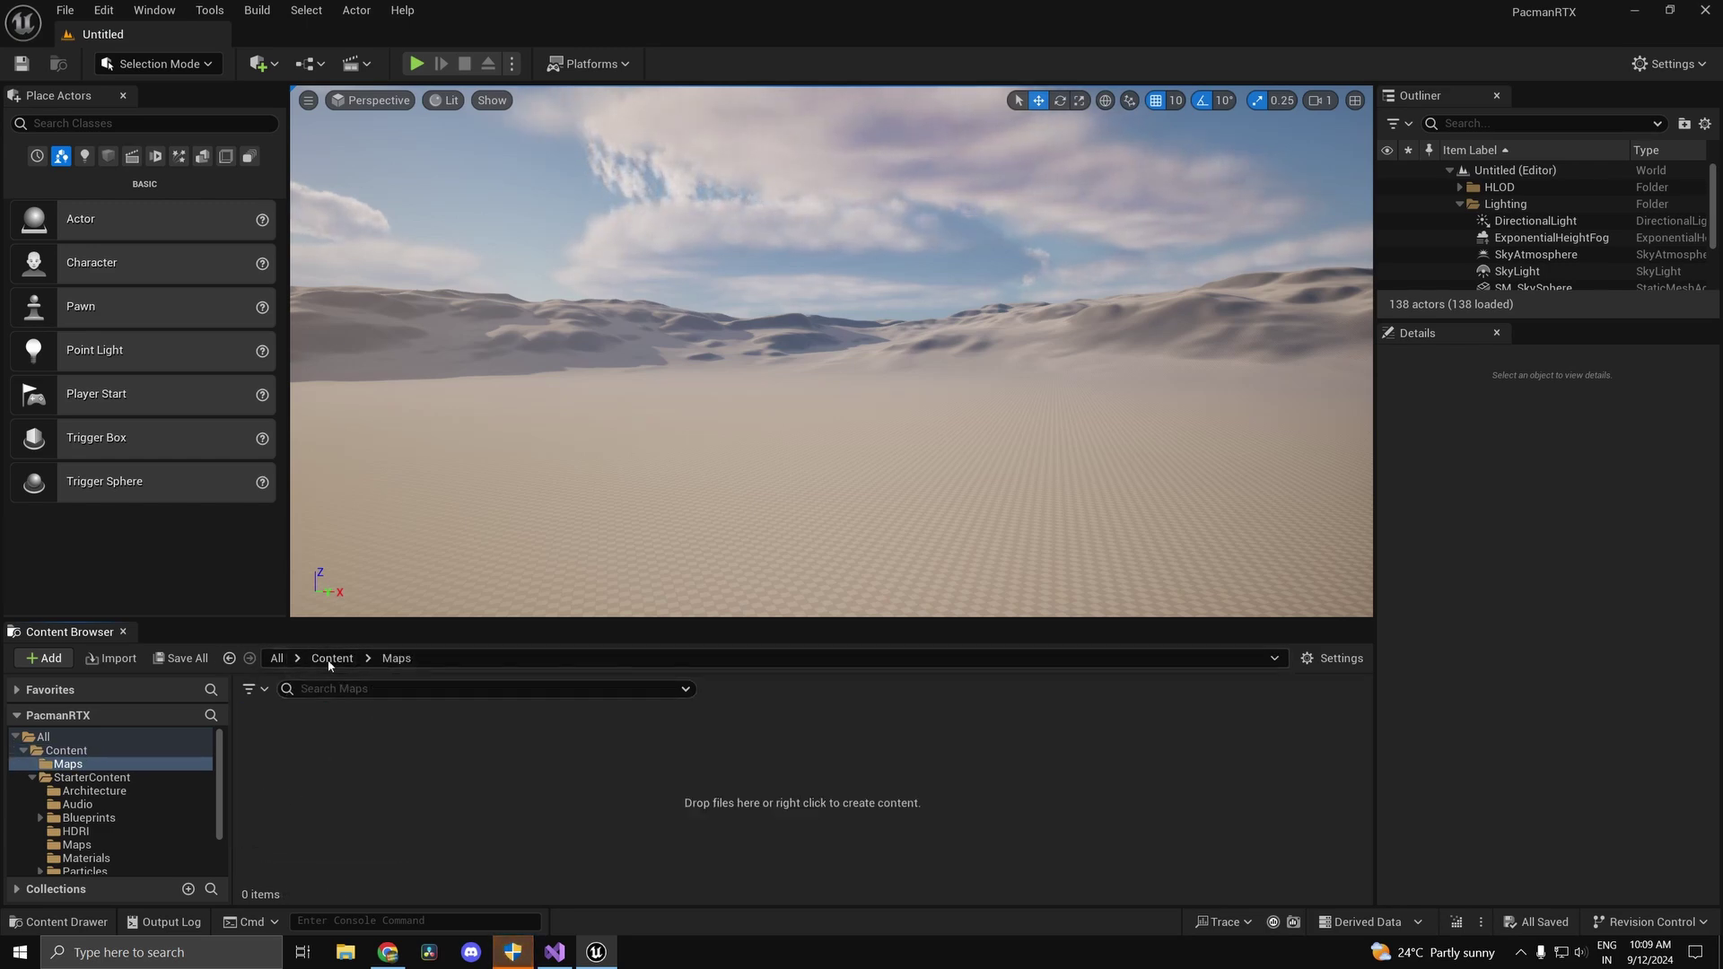
pyautogui.rightClick(339, 772)
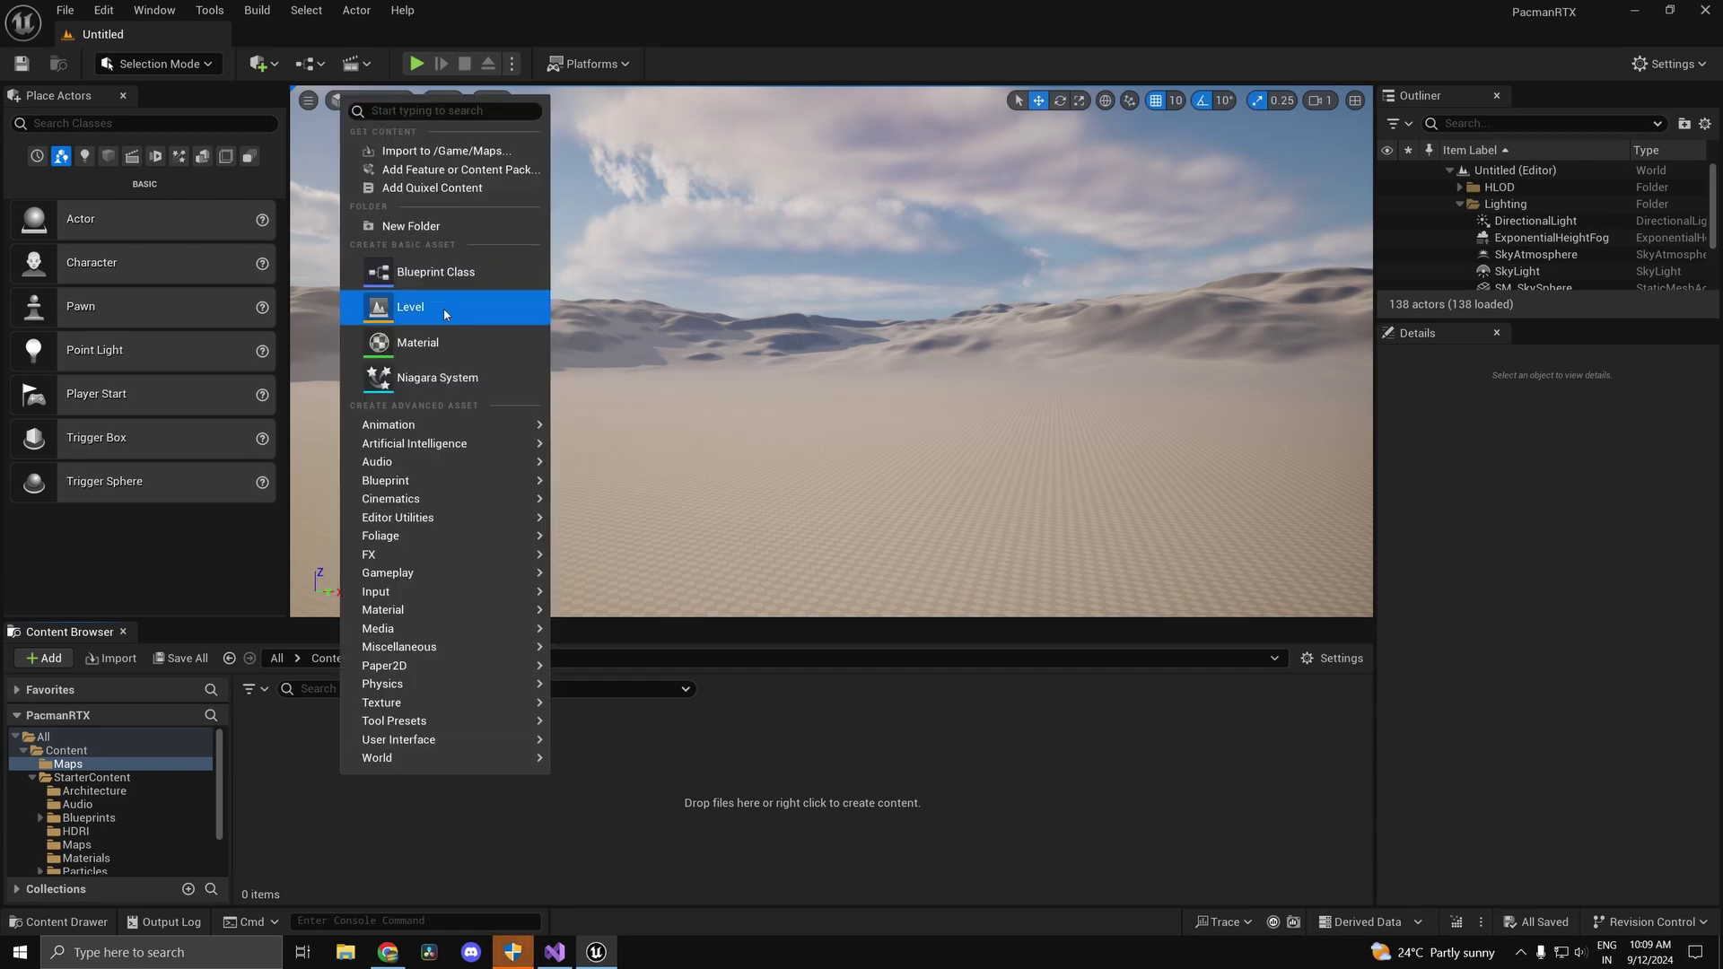
pyautogui.moveTo(503, 684)
pyautogui.click(638, 774)
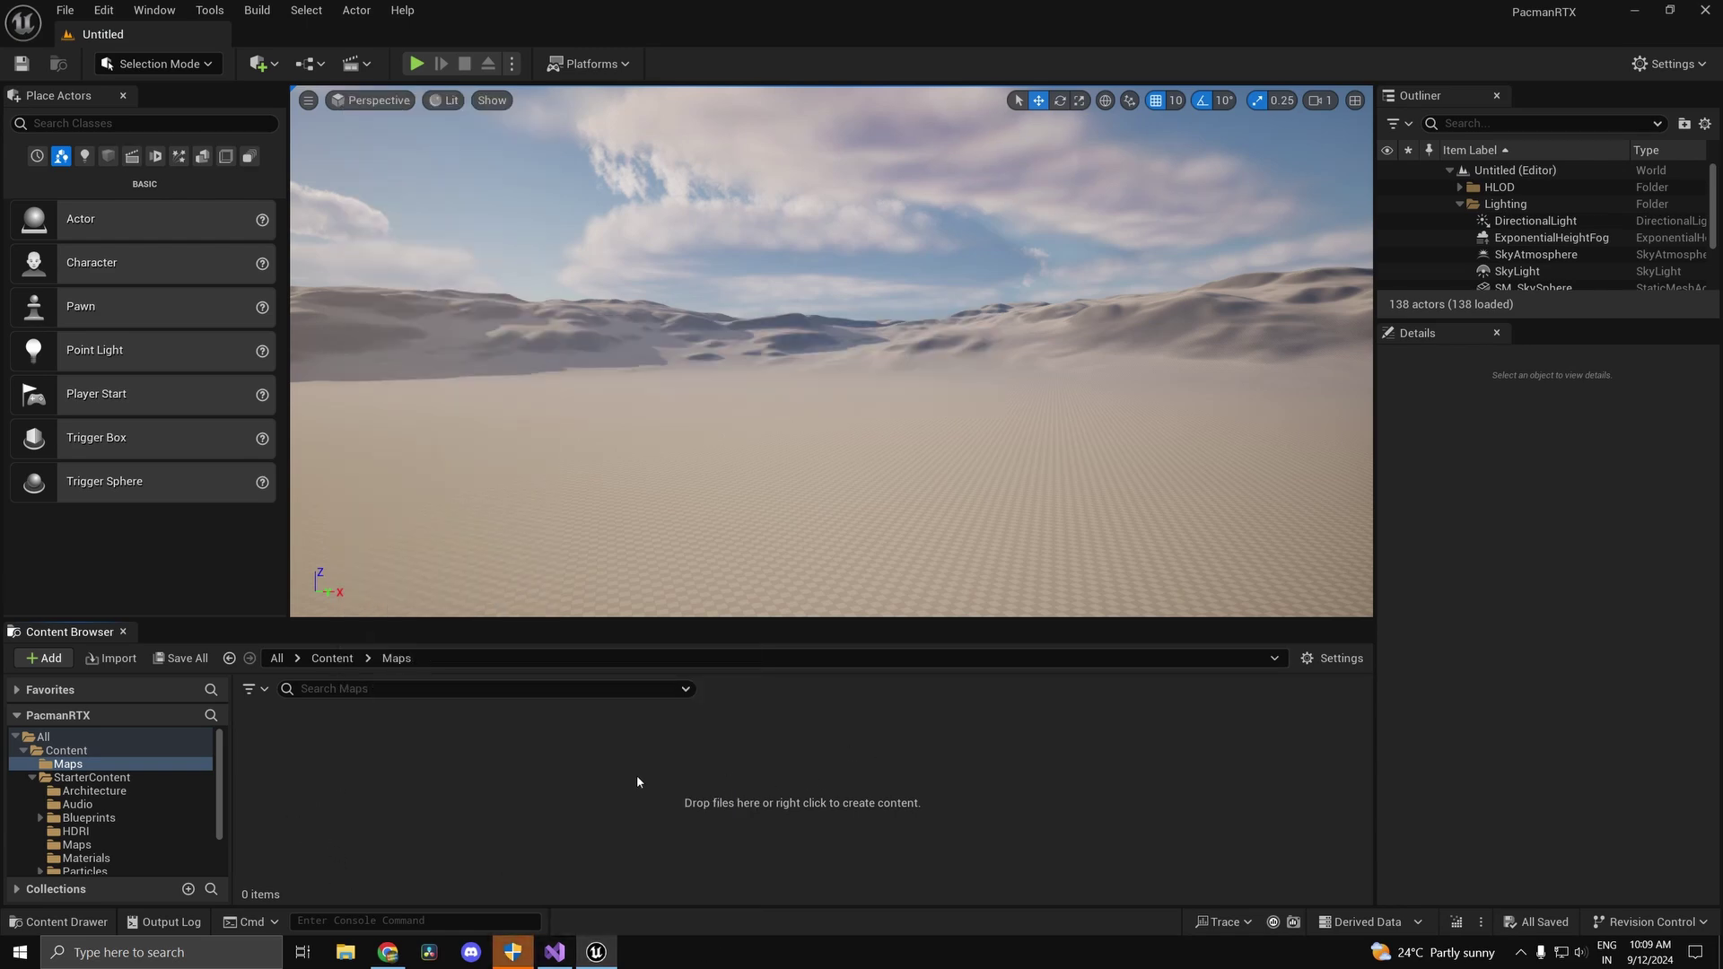
# Create a level named GameLevel in the Maps folder and open it.
pyautogui.rightClick(352, 806)
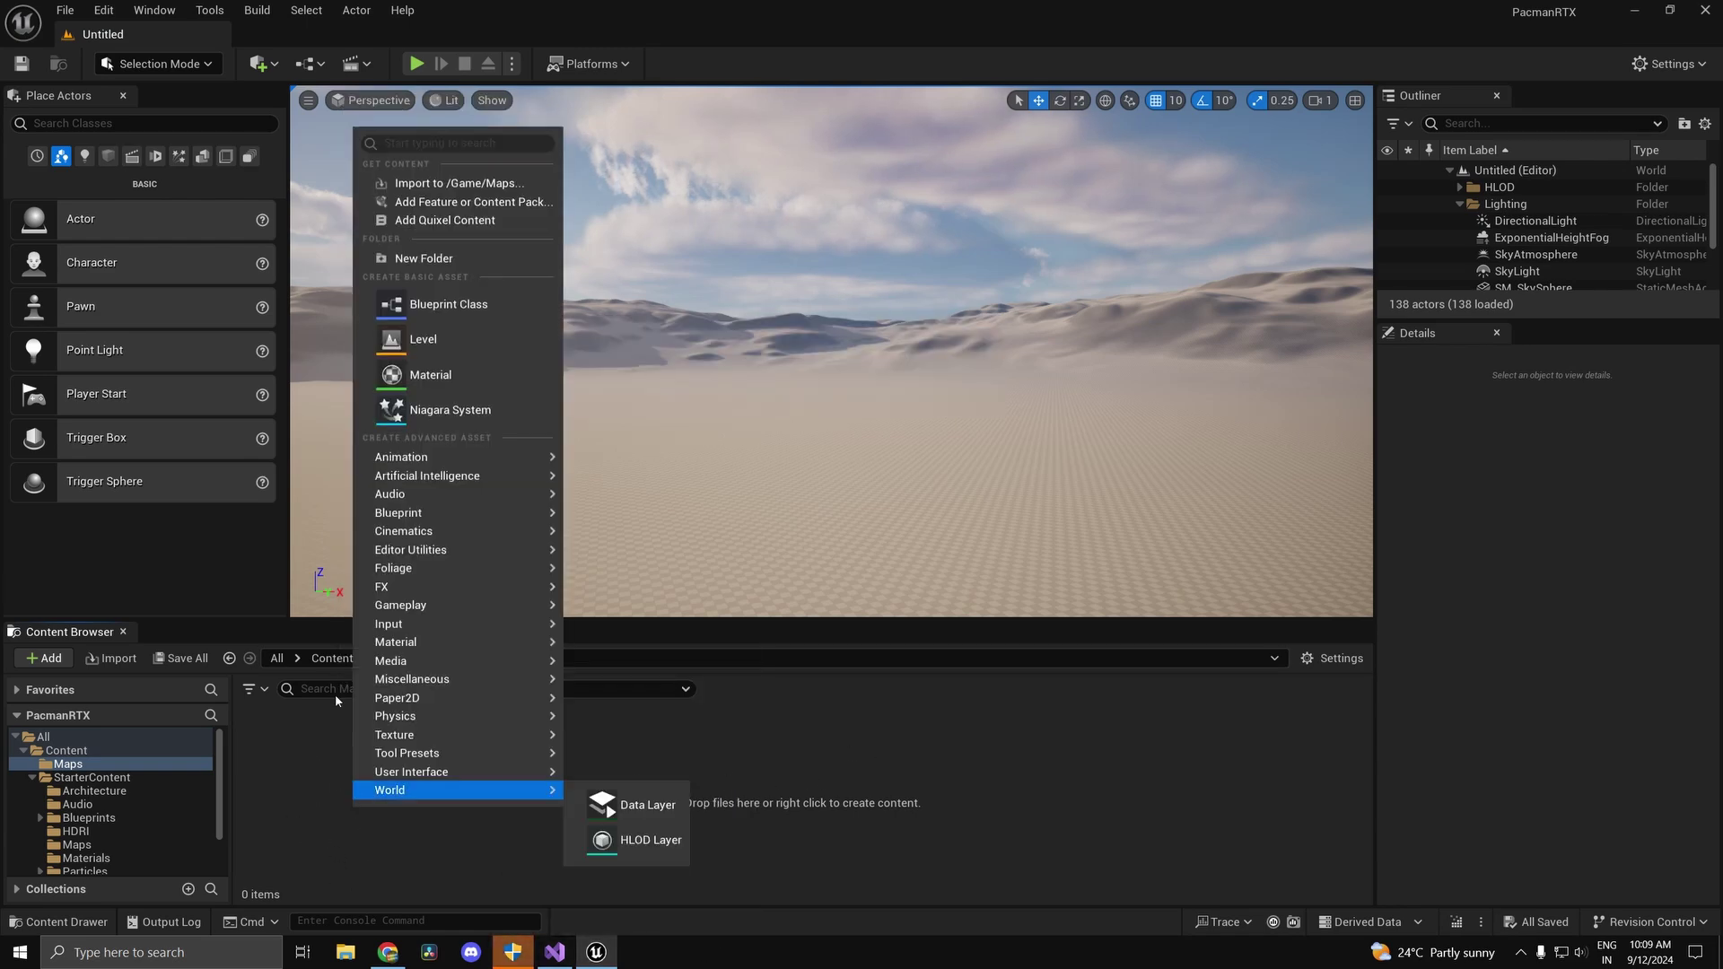
pyautogui.click(438, 341)
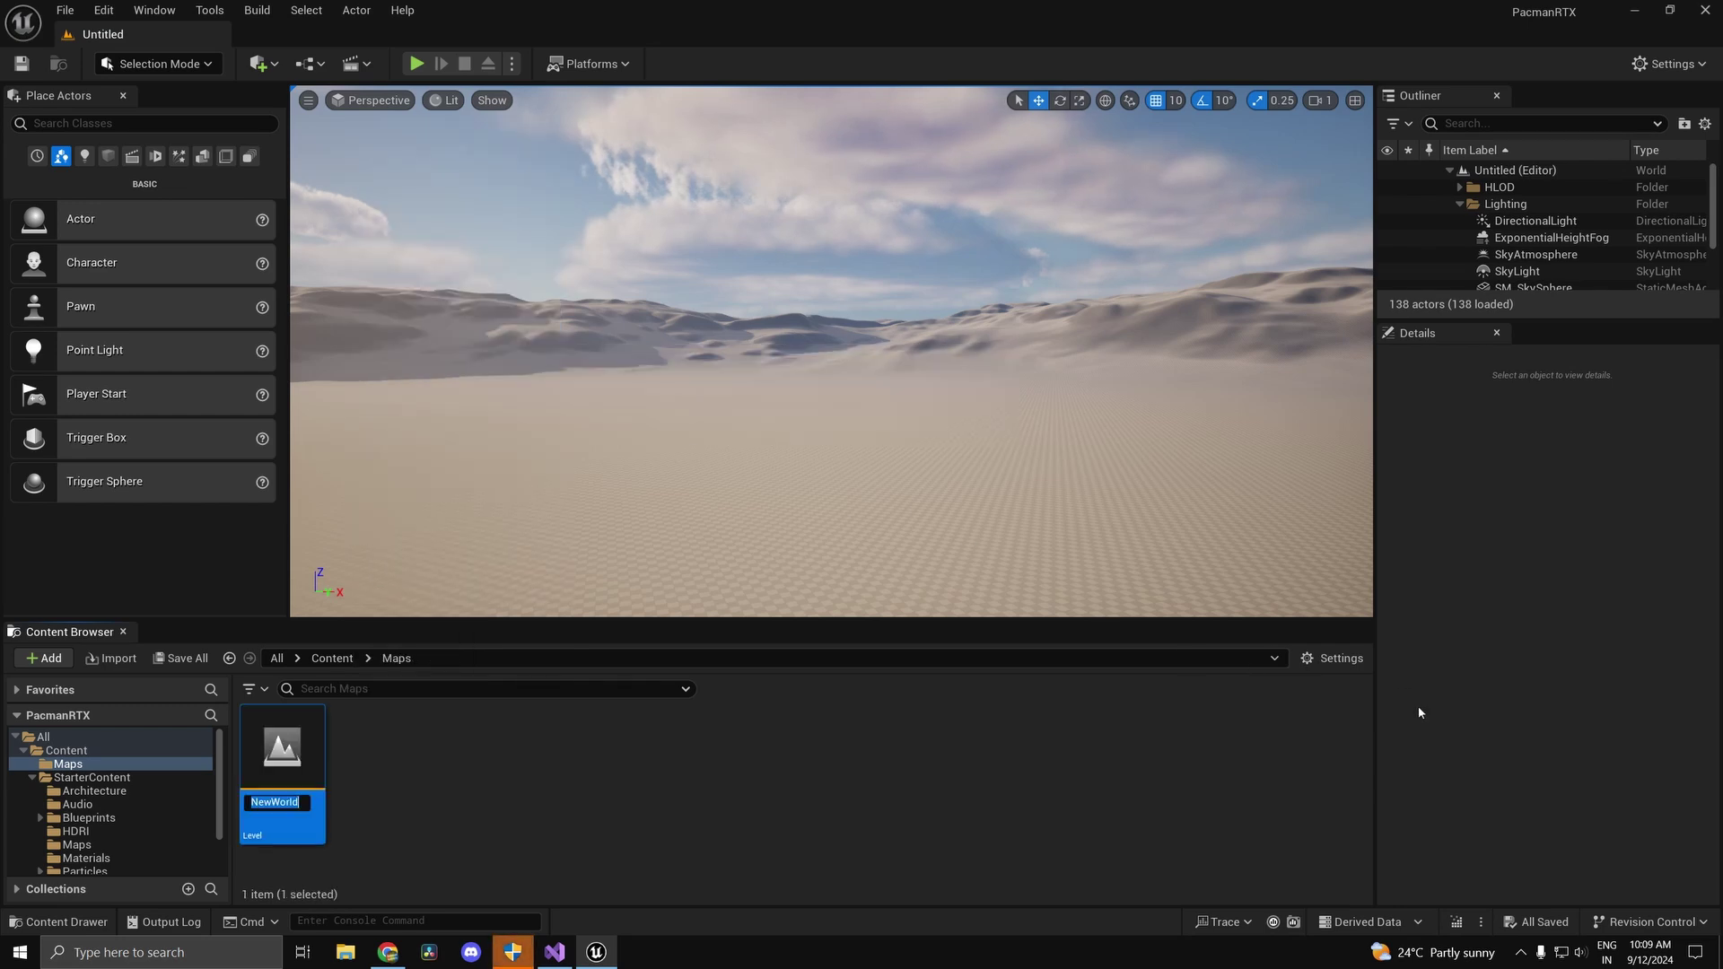
pyautogui.write('GameLevel')
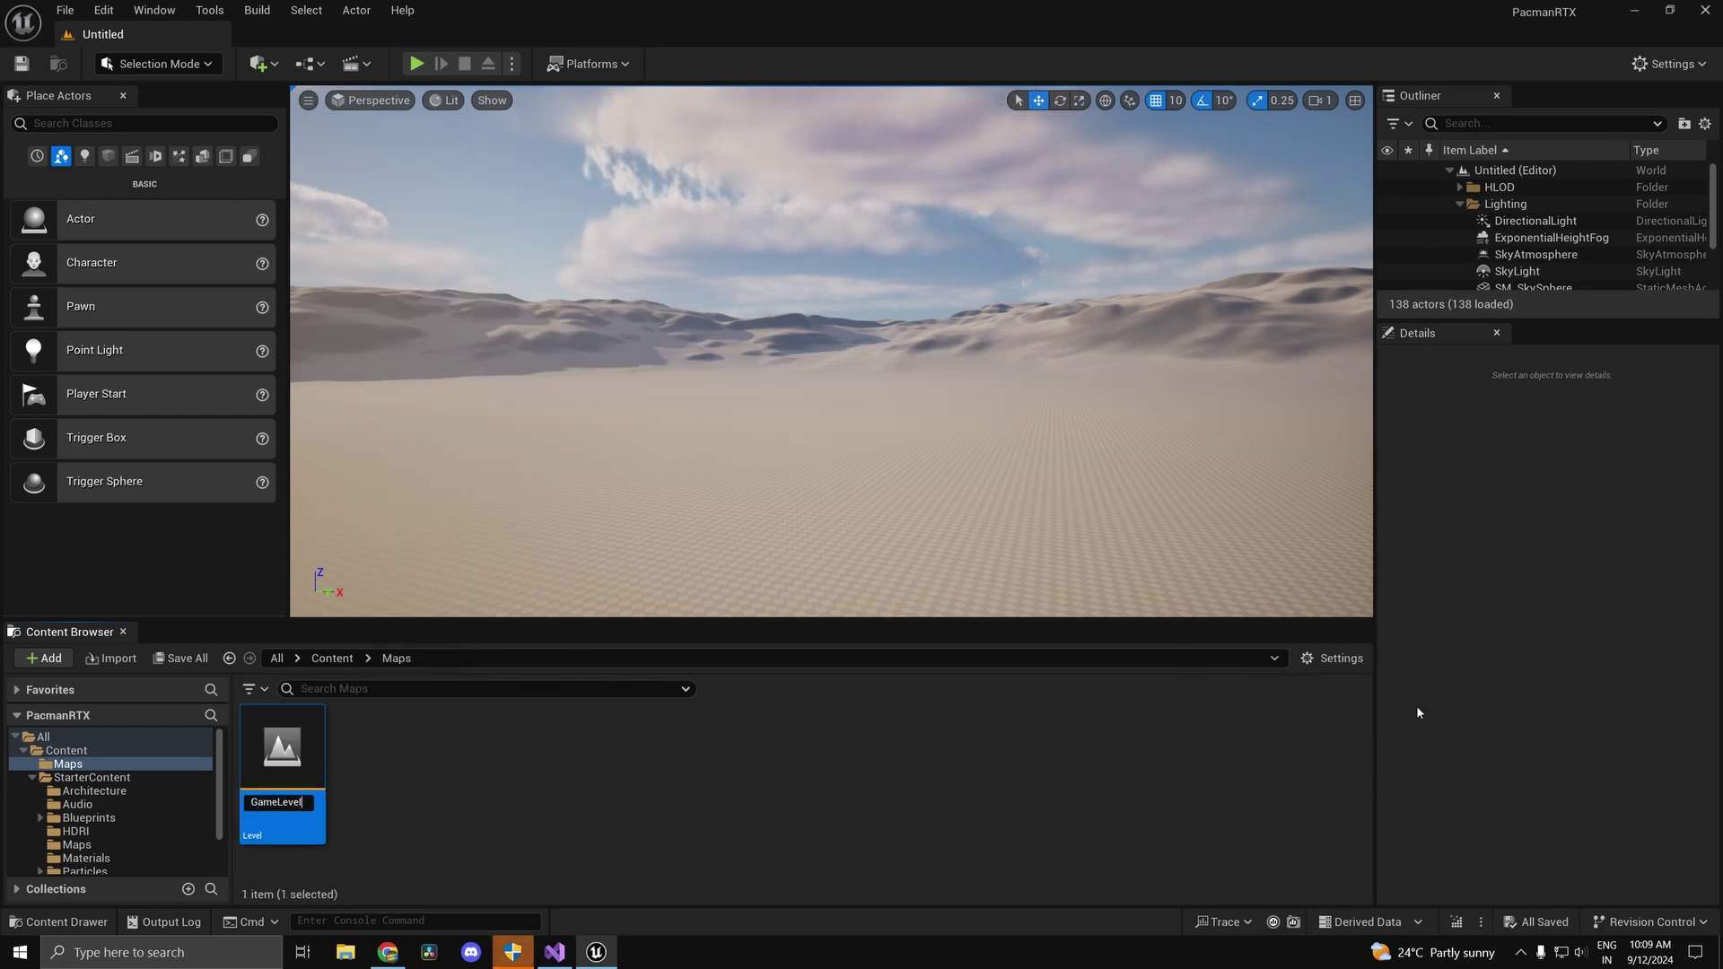
pyautogui.press('Return')
pyautogui.doubleClick(277, 782)
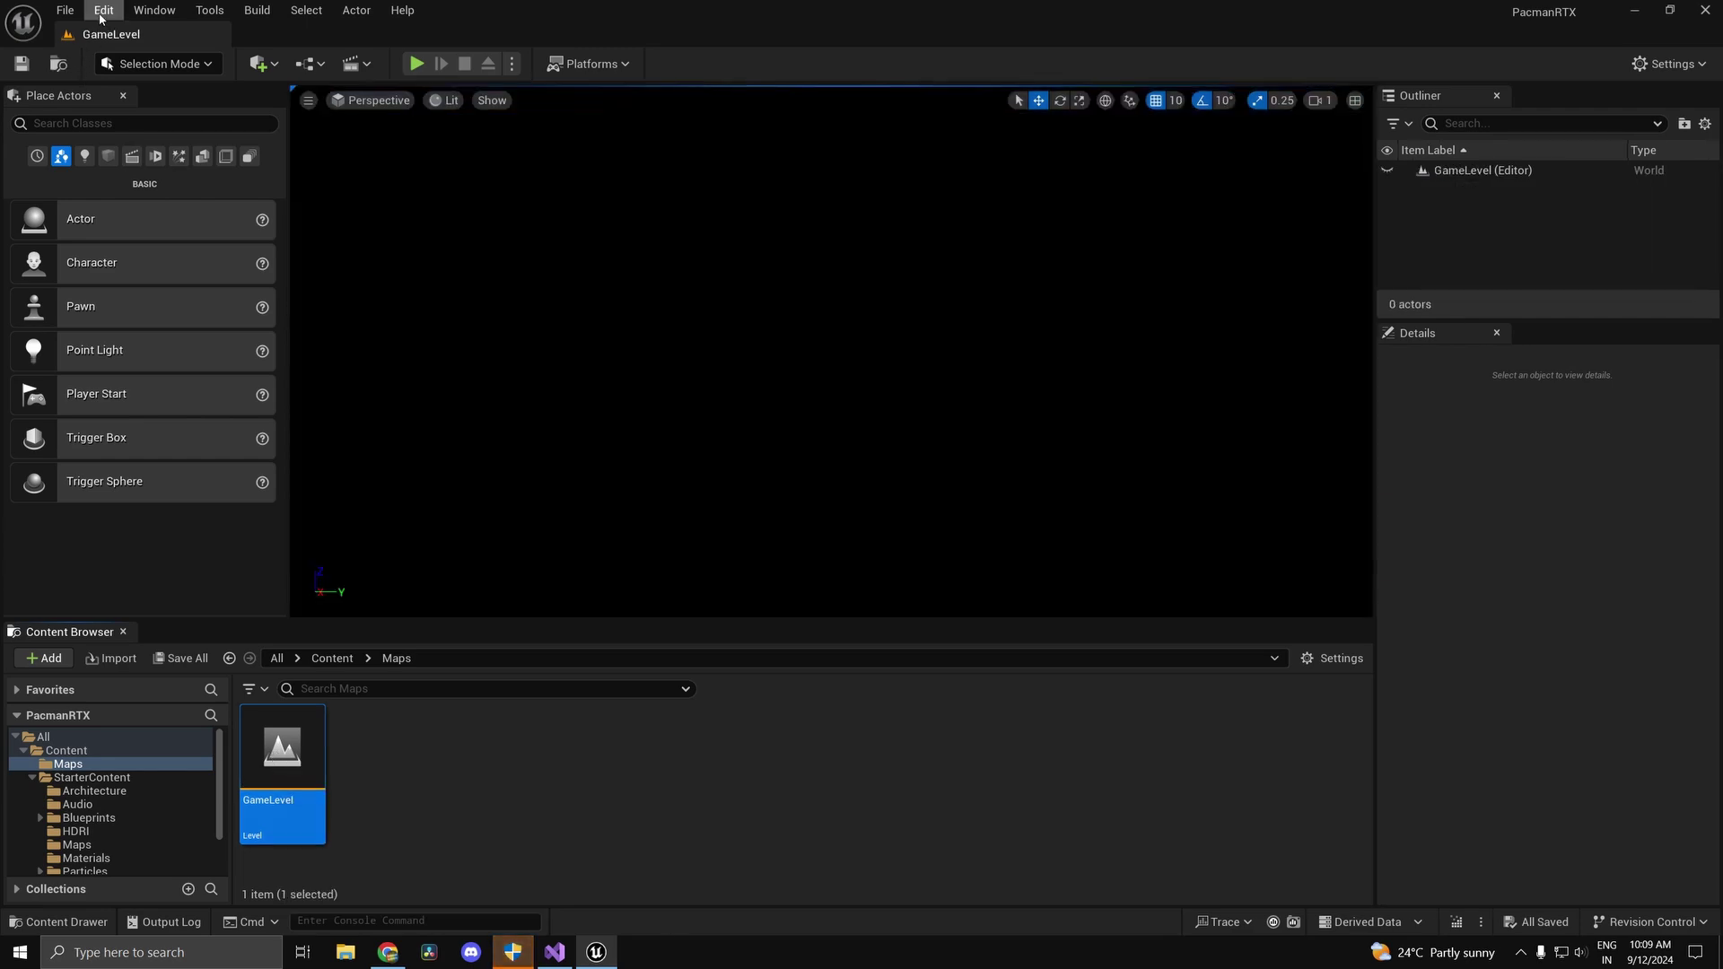
# Set the Editor Startup Map to GameLevel in the project's Maps & Modes settings.
pyautogui.click(103, 10)
pyautogui.click(161, 310)
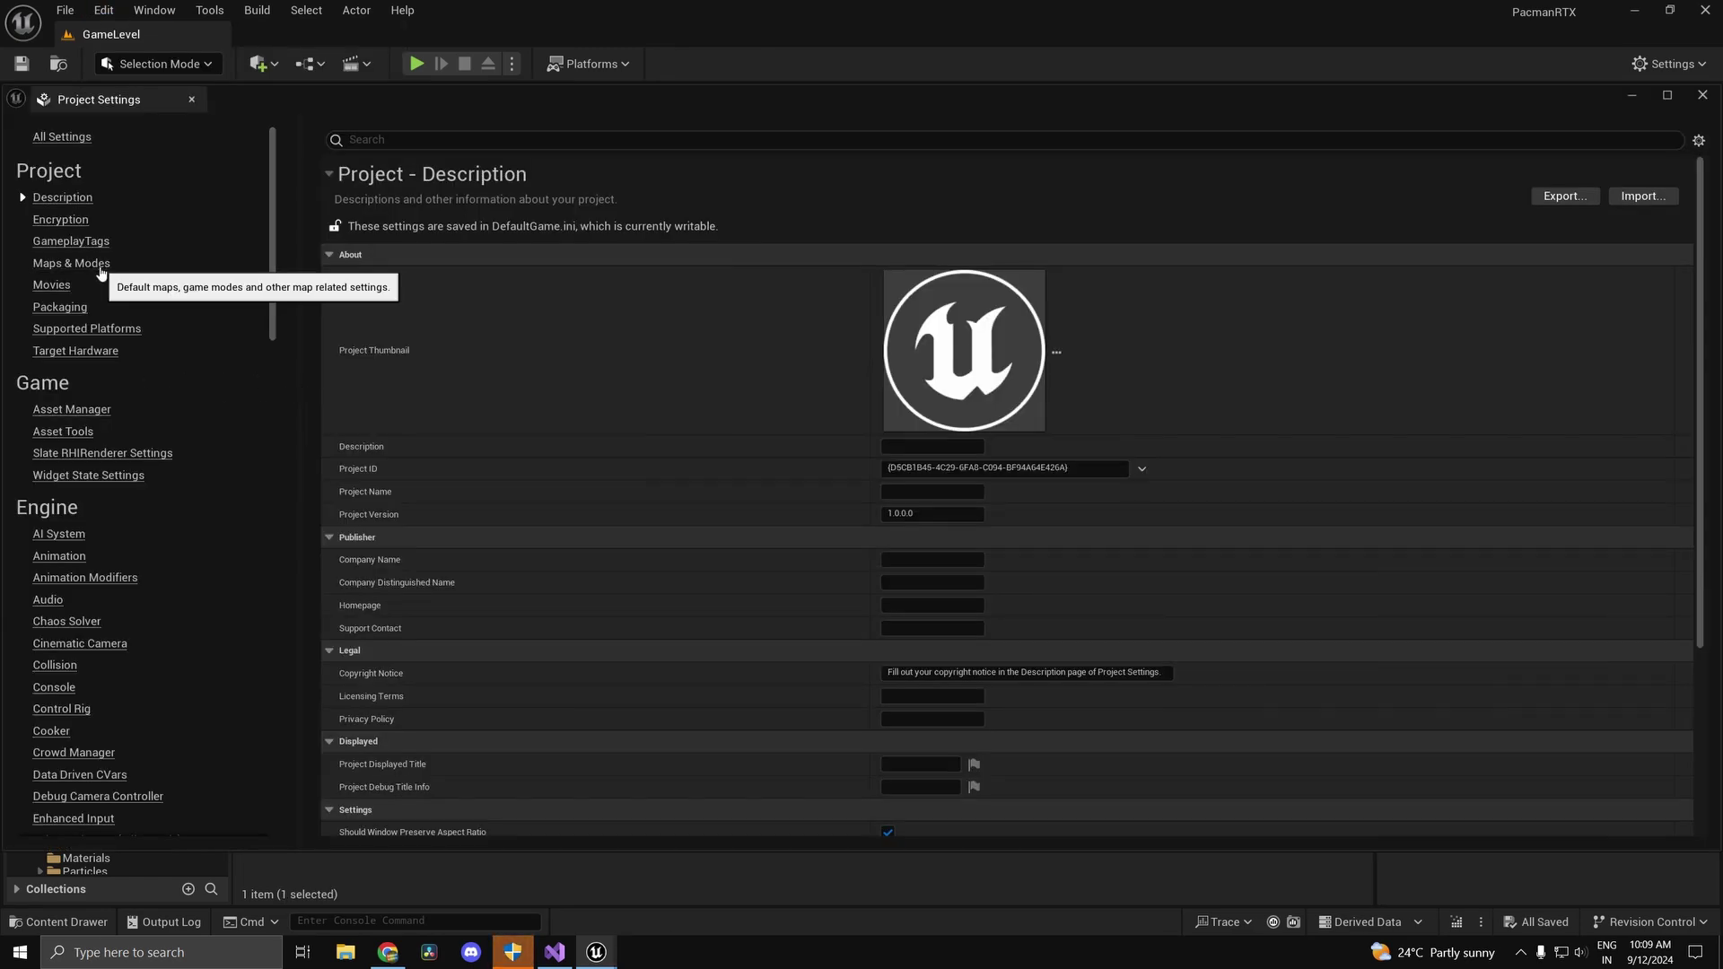
pyautogui.click(99, 264)
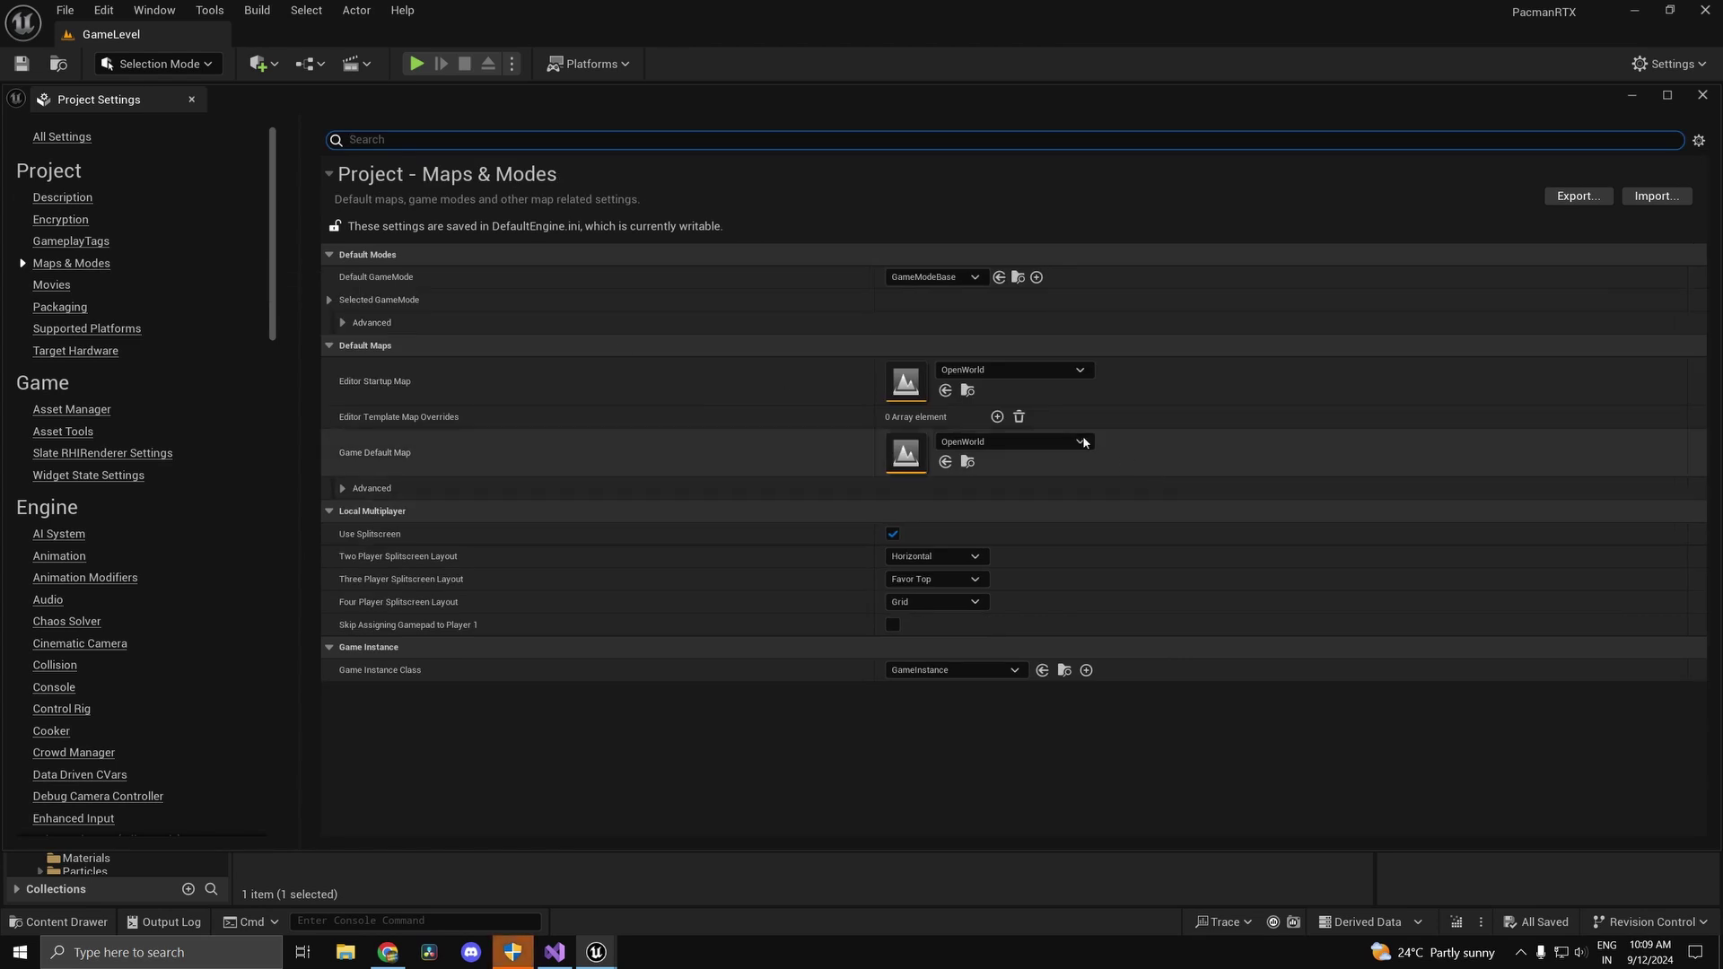
pyautogui.click(996, 370)
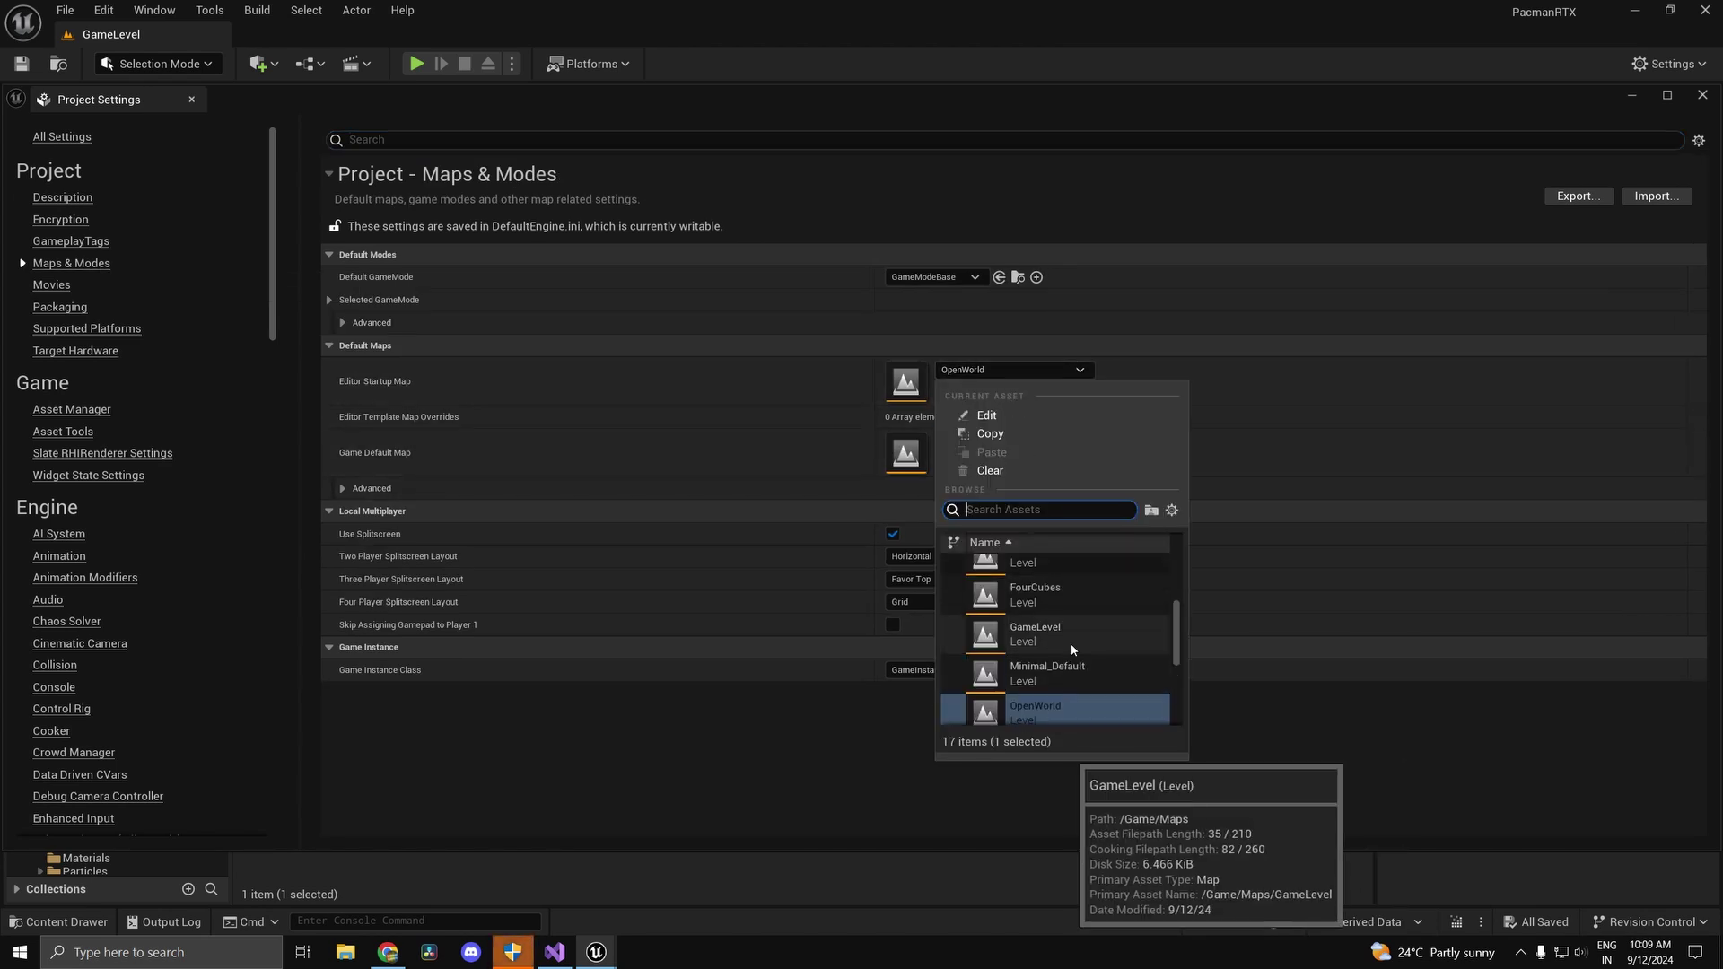
pyautogui.click(1069, 643)
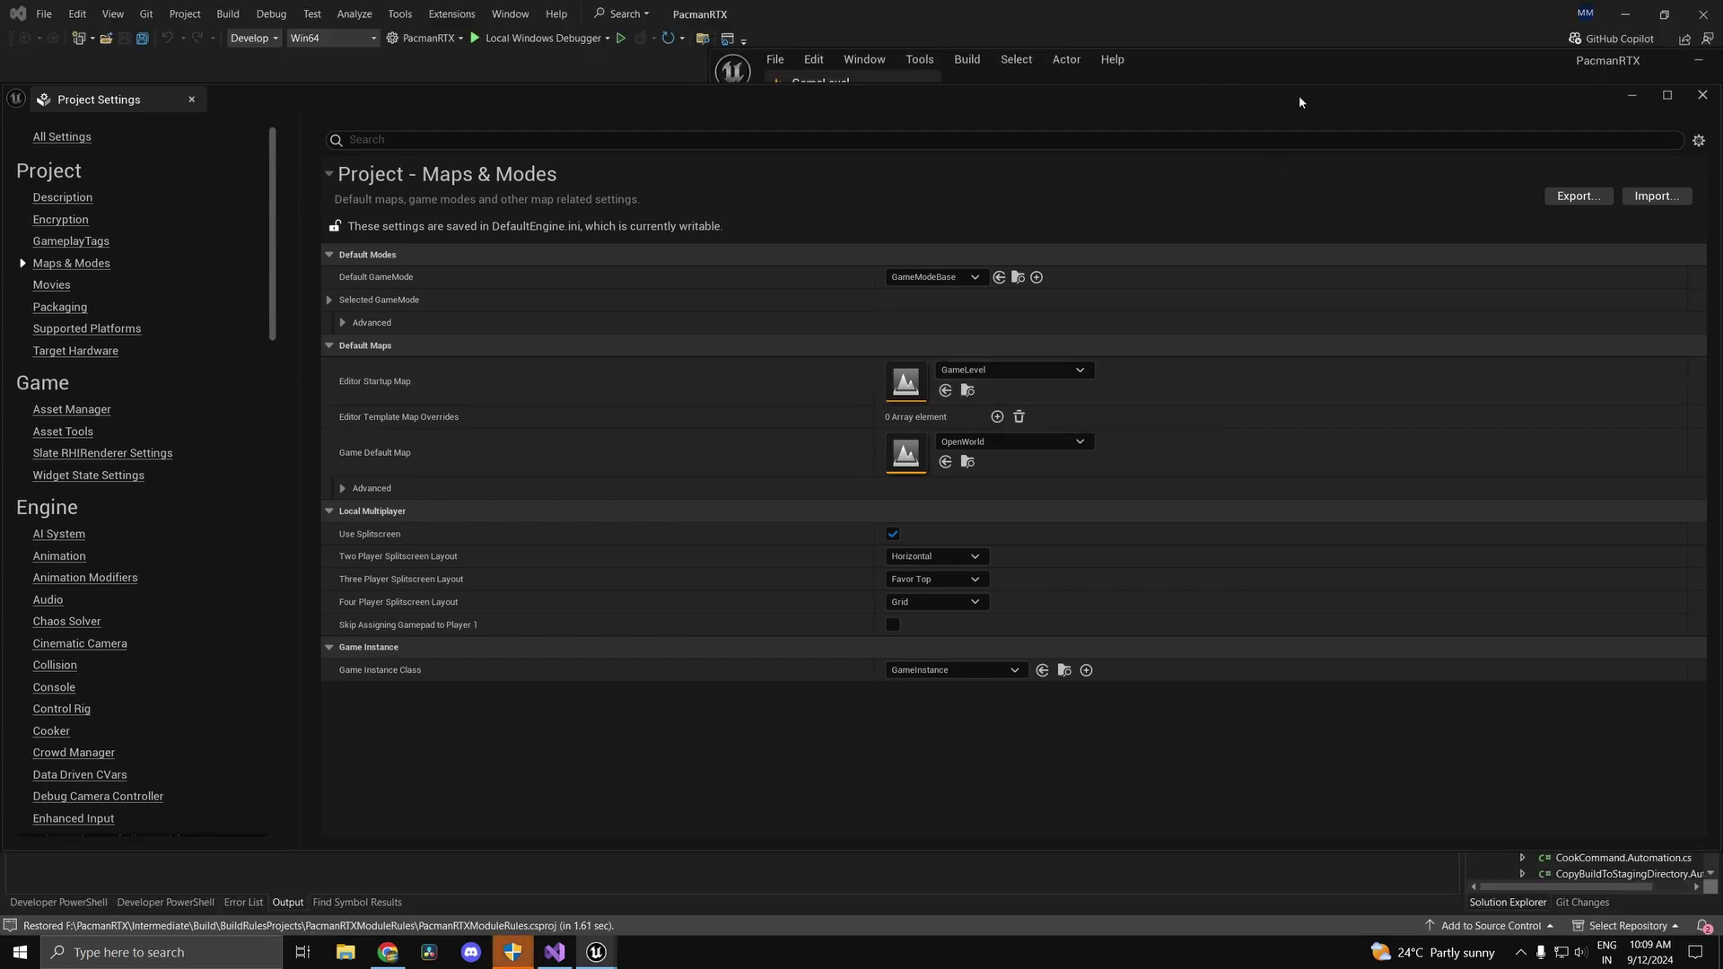
# Set the Game Default Map to GameLevel and close the project settings.
pyautogui.click(1402, 102)
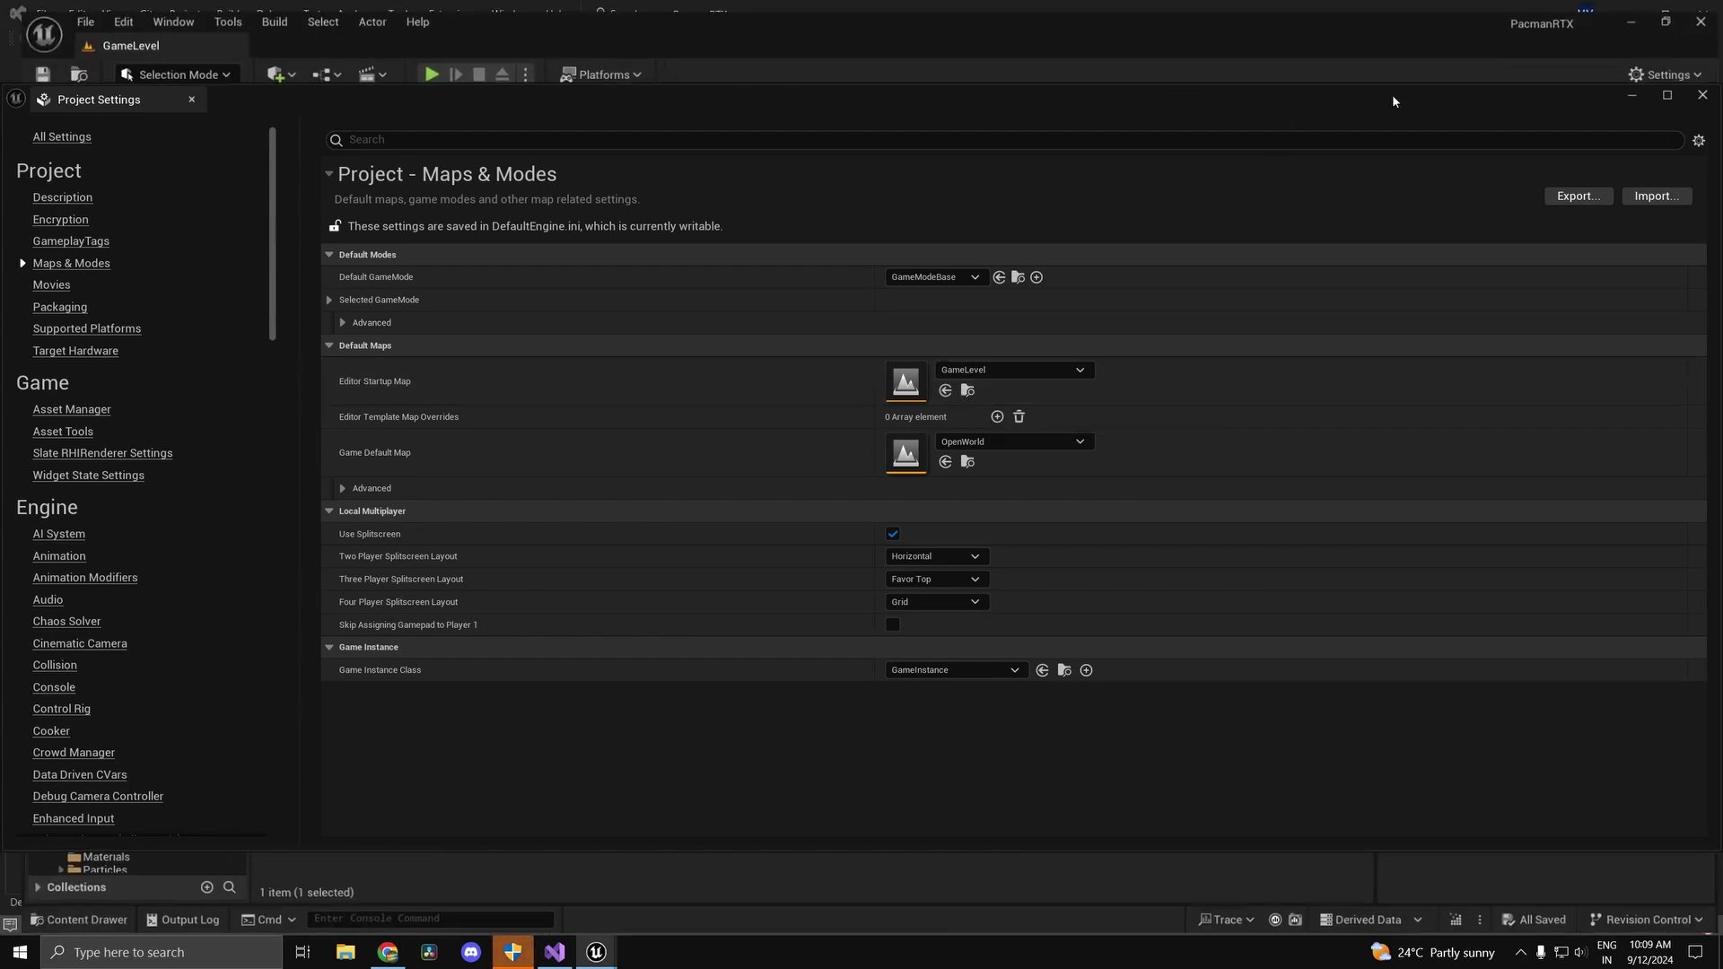
pyautogui.click(1703, 95)
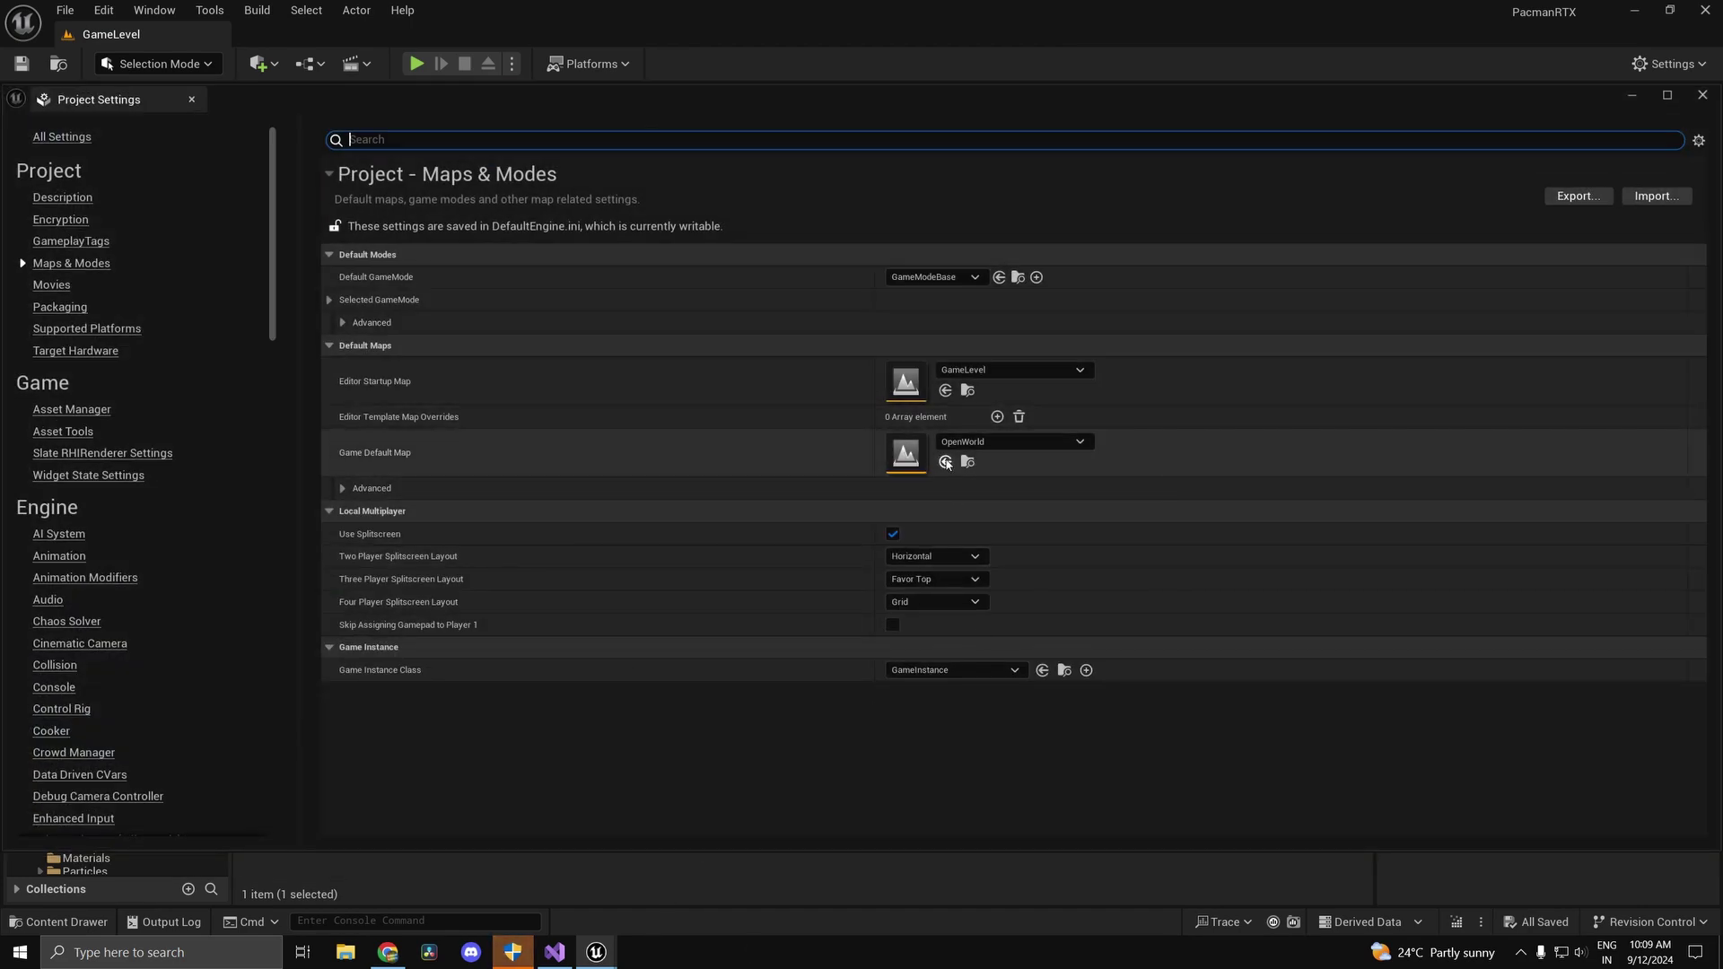
pyautogui.click(946, 462)
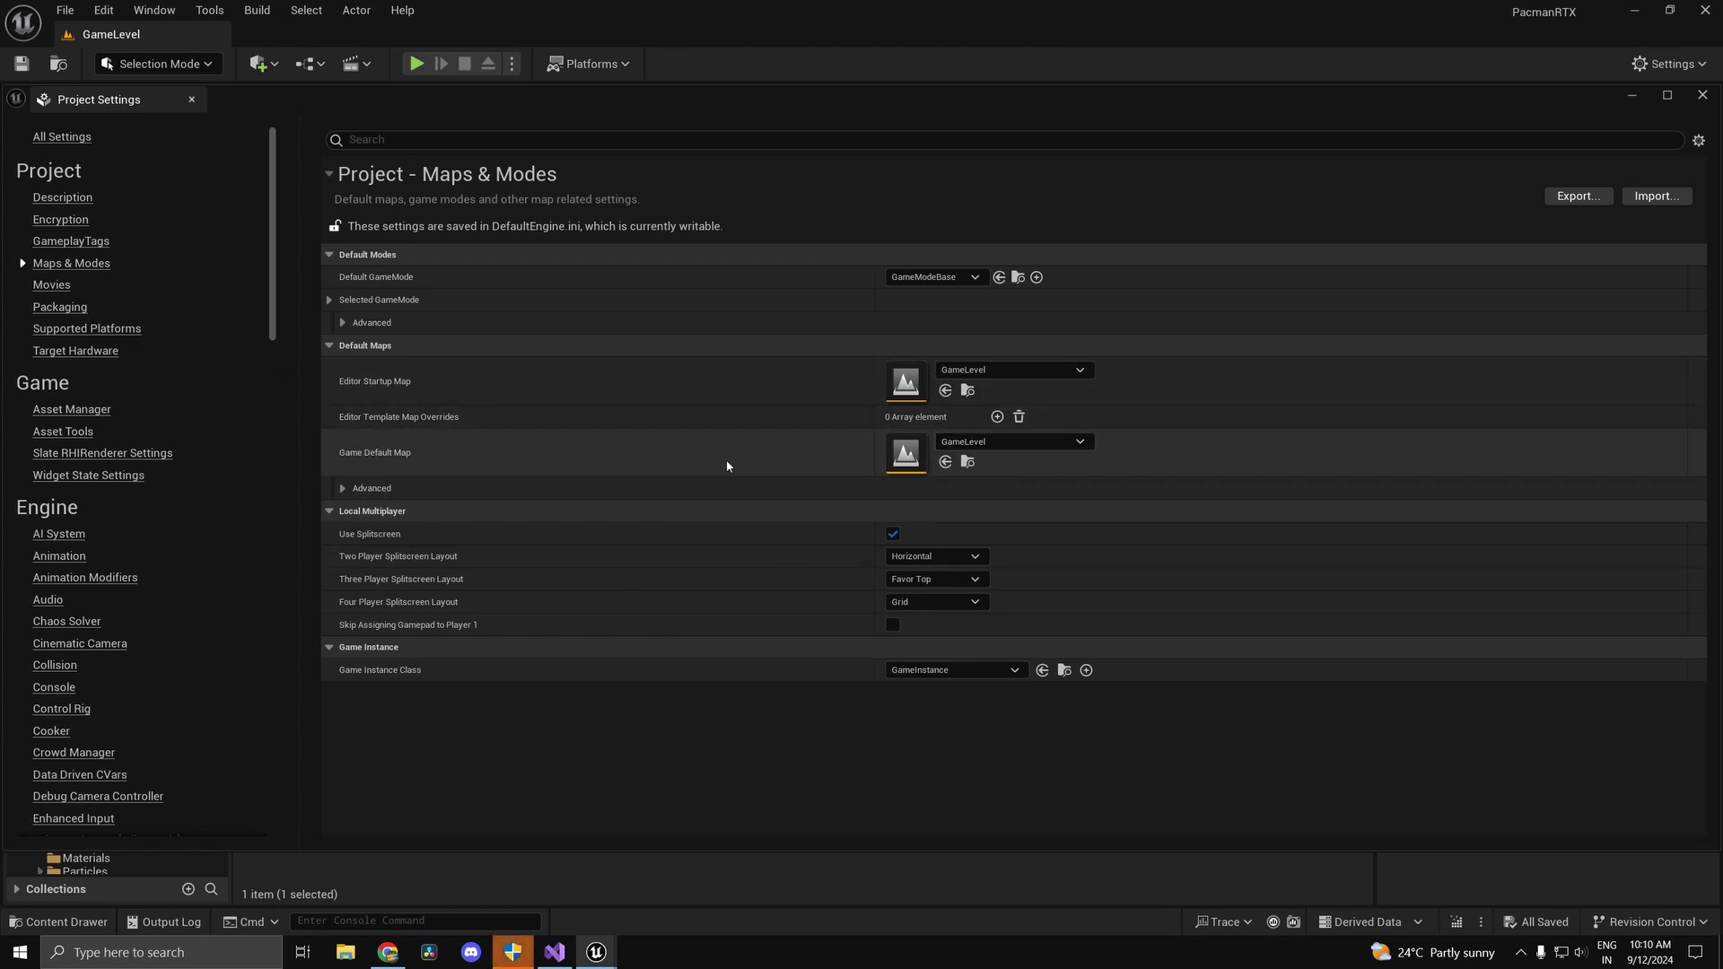
pyautogui.click(1702, 95)
# Switch to File Explorer, locate the PacmanRTX project folder and launch the game from PacmanRTX.uproject.
pyautogui.click(341, 953)
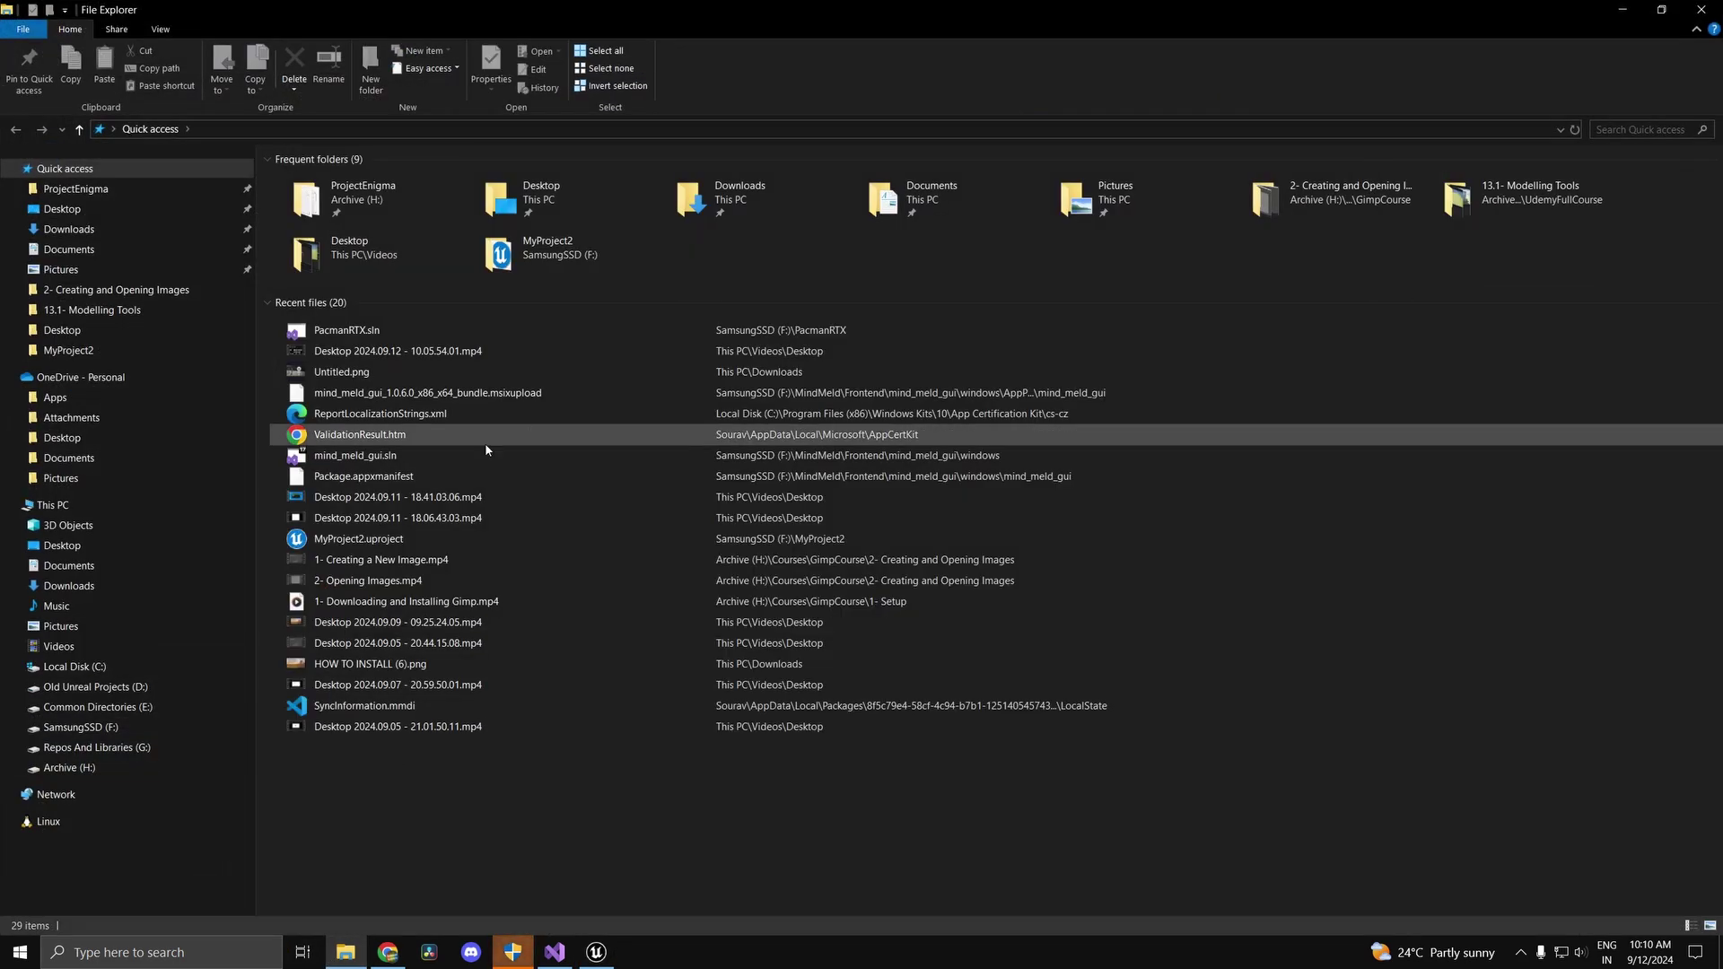
pyautogui.rightClick(371, 332)
pyautogui.click(409, 688)
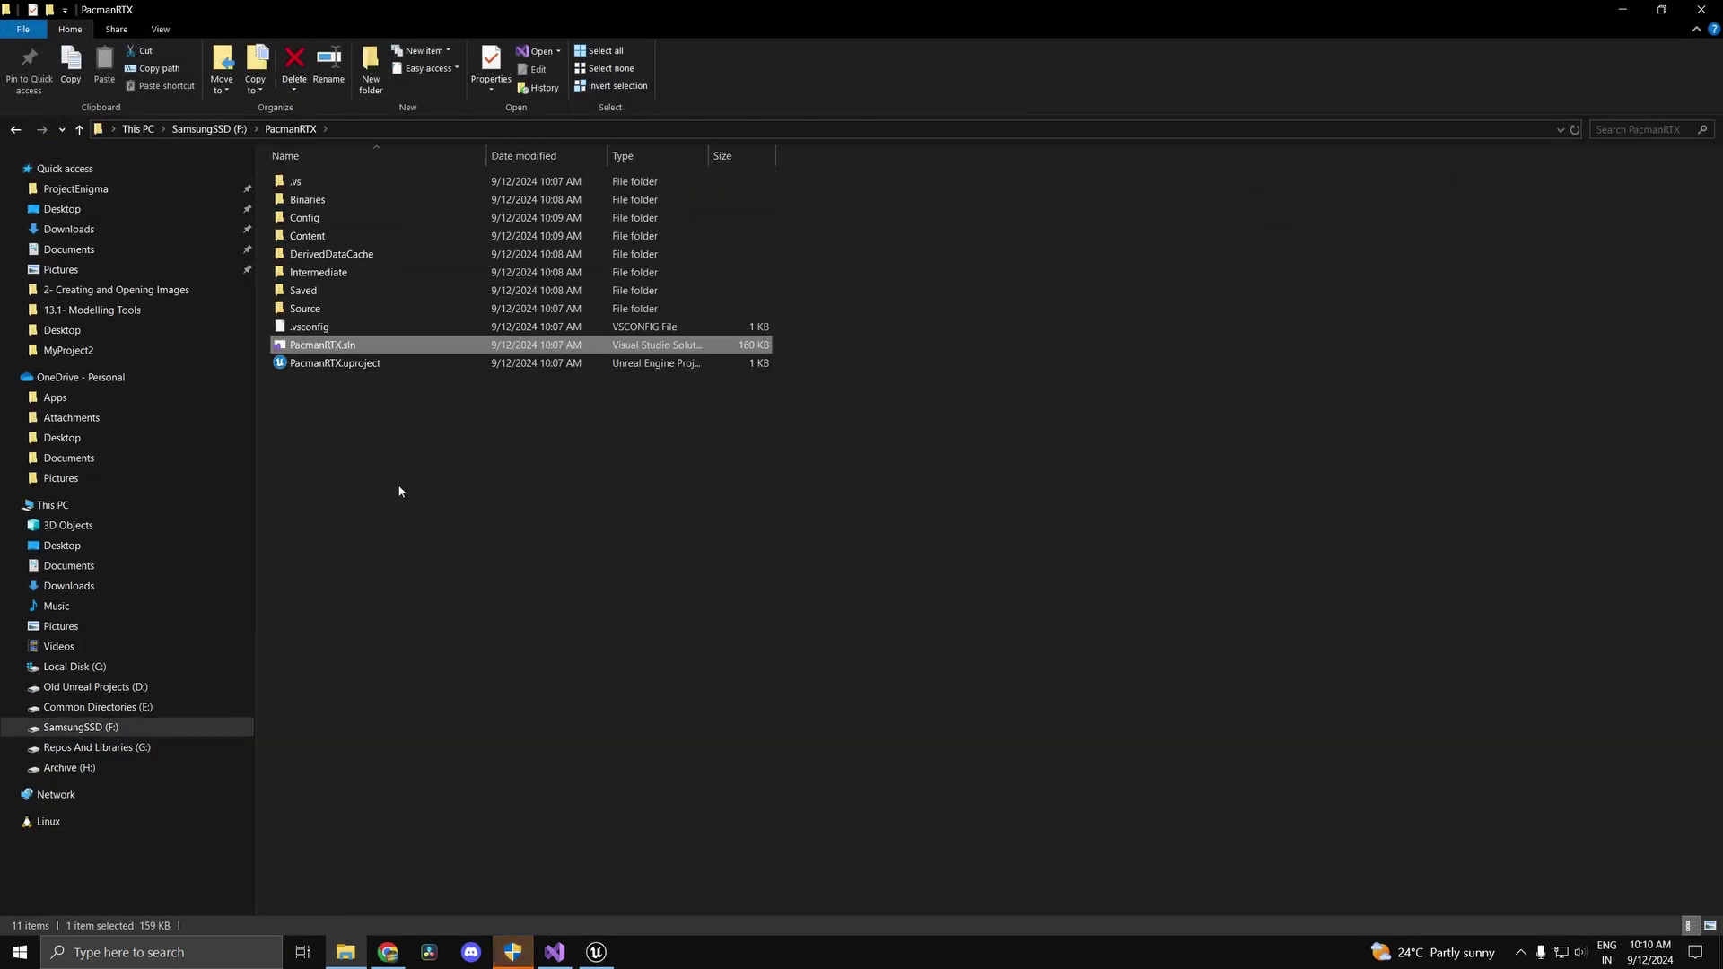
pyautogui.click(347, 364)
pyautogui.rightClick(344, 364)
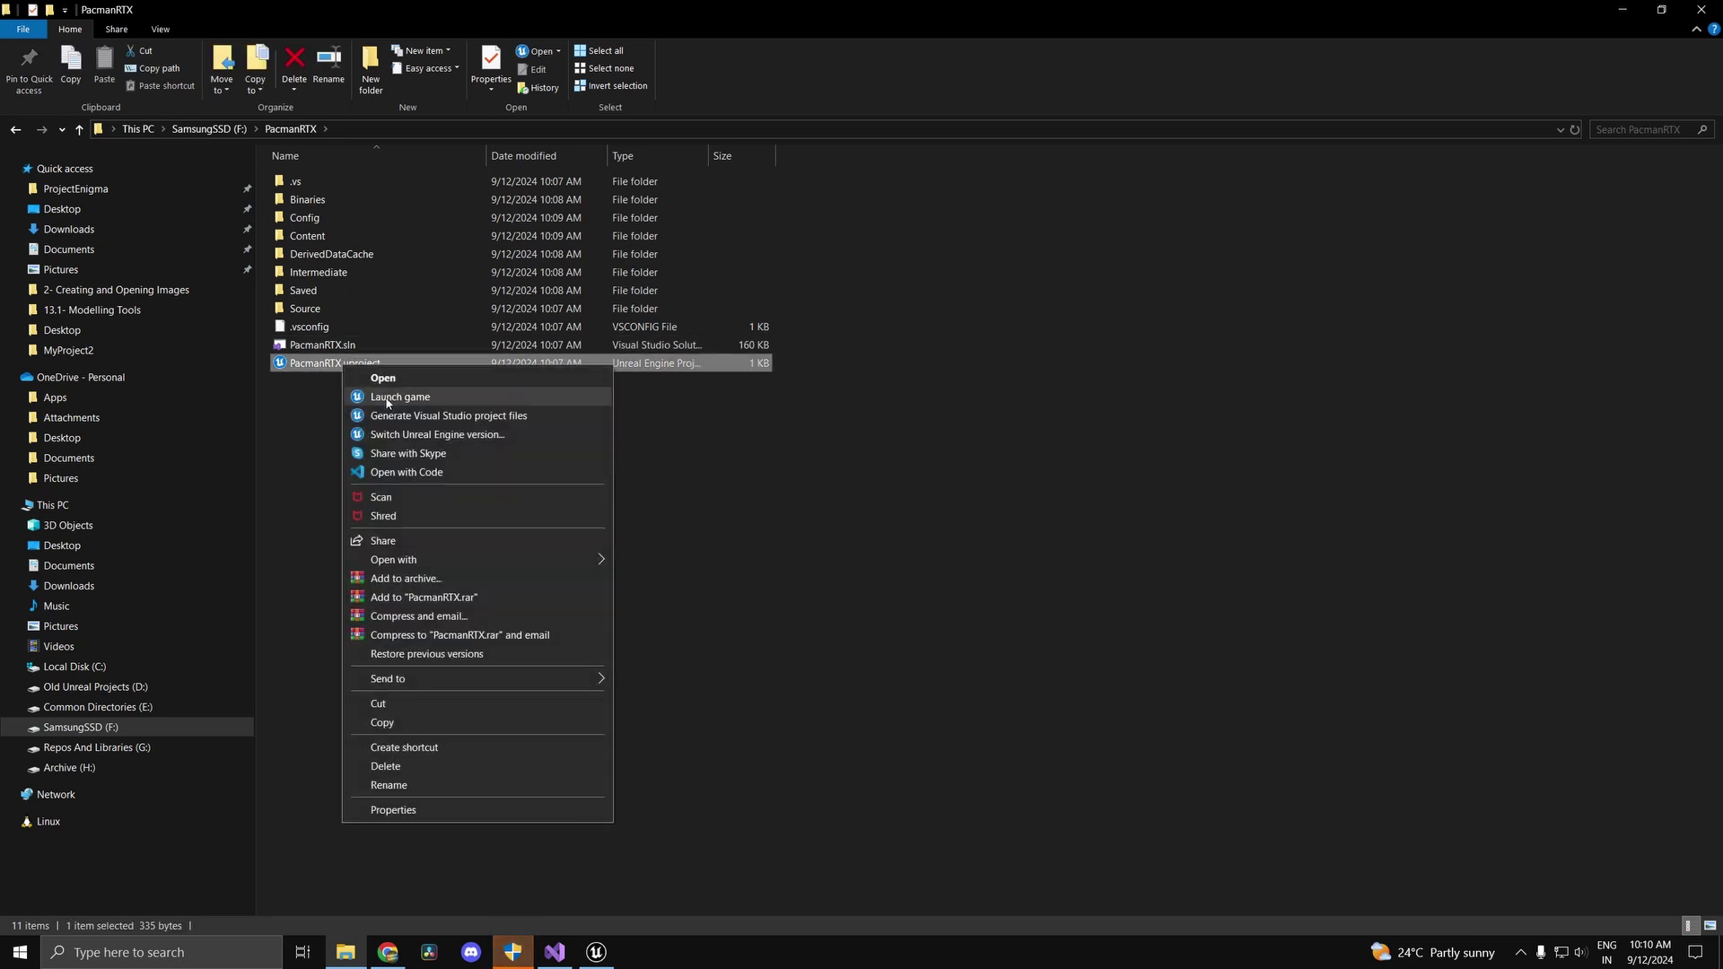
pyautogui.click(384, 397)
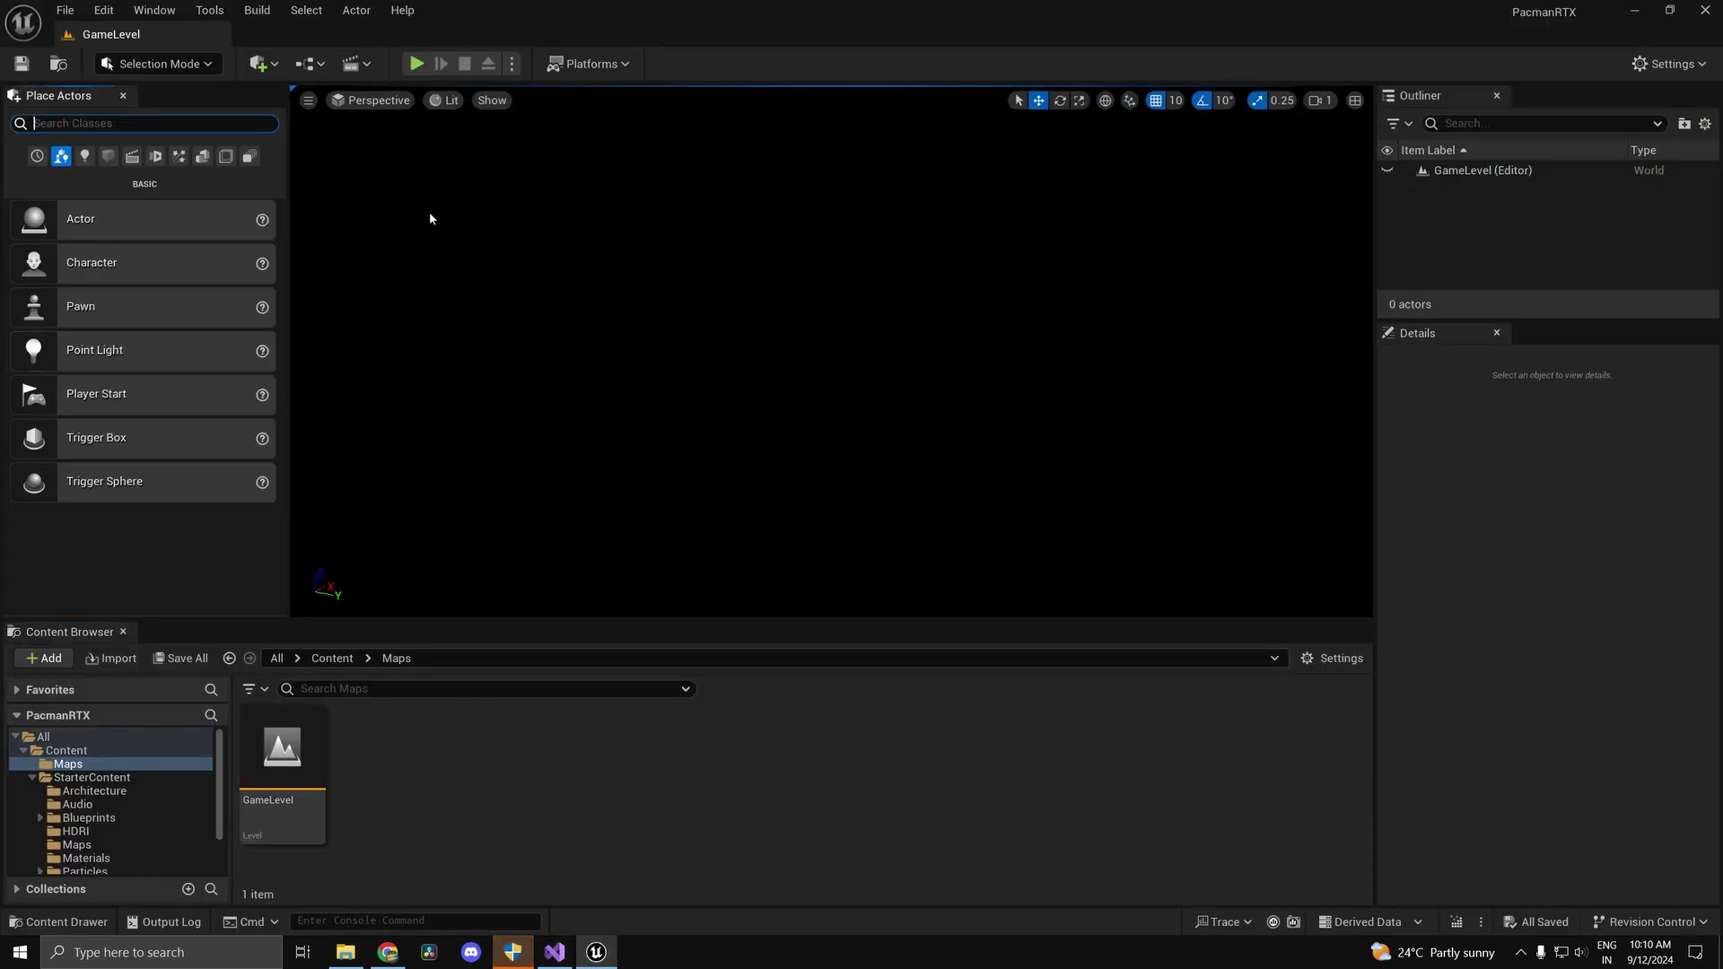
# Place a Directional Light and a Sky Light in the empty GameLevel.
pyautogui.write('dire')
pyautogui.moveTo(135, 165); pyautogui.dragTo(664, 224)
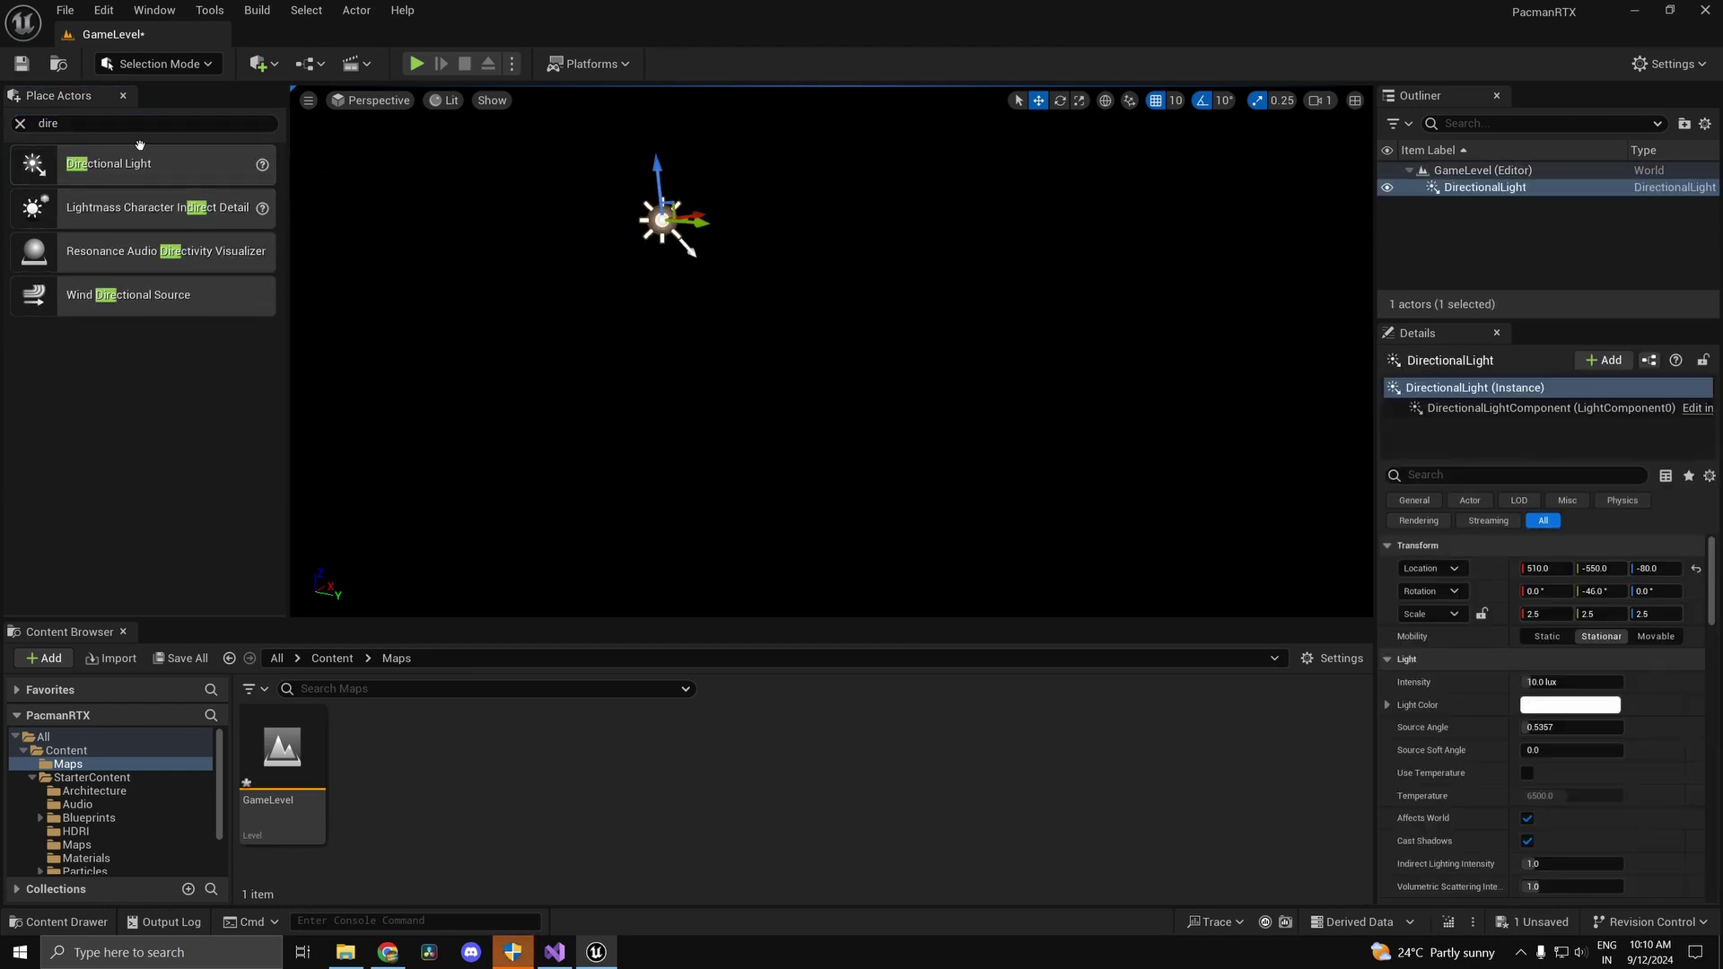
pyautogui.press('BackSpace')
pyautogui.press('BackSpace')
pyautogui.press('BackSpace')
pyautogui.press('BackSpace')
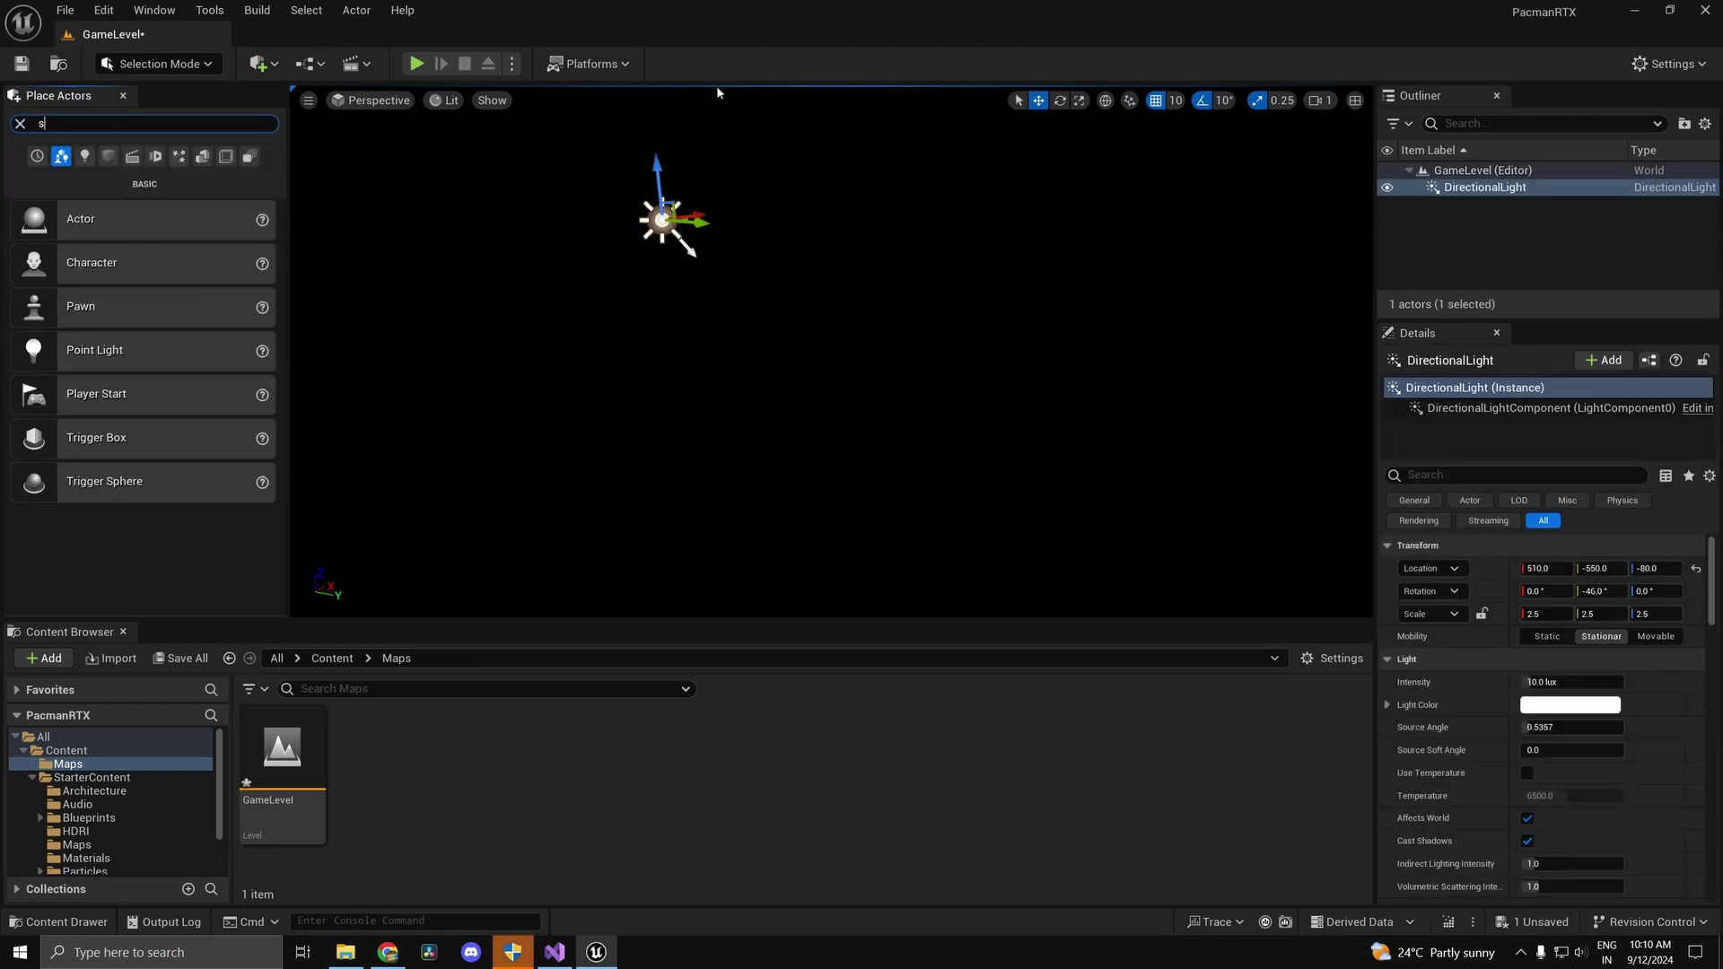
pyautogui.write('sky')
pyautogui.moveTo(90, 208); pyautogui.dragTo(567, 259)
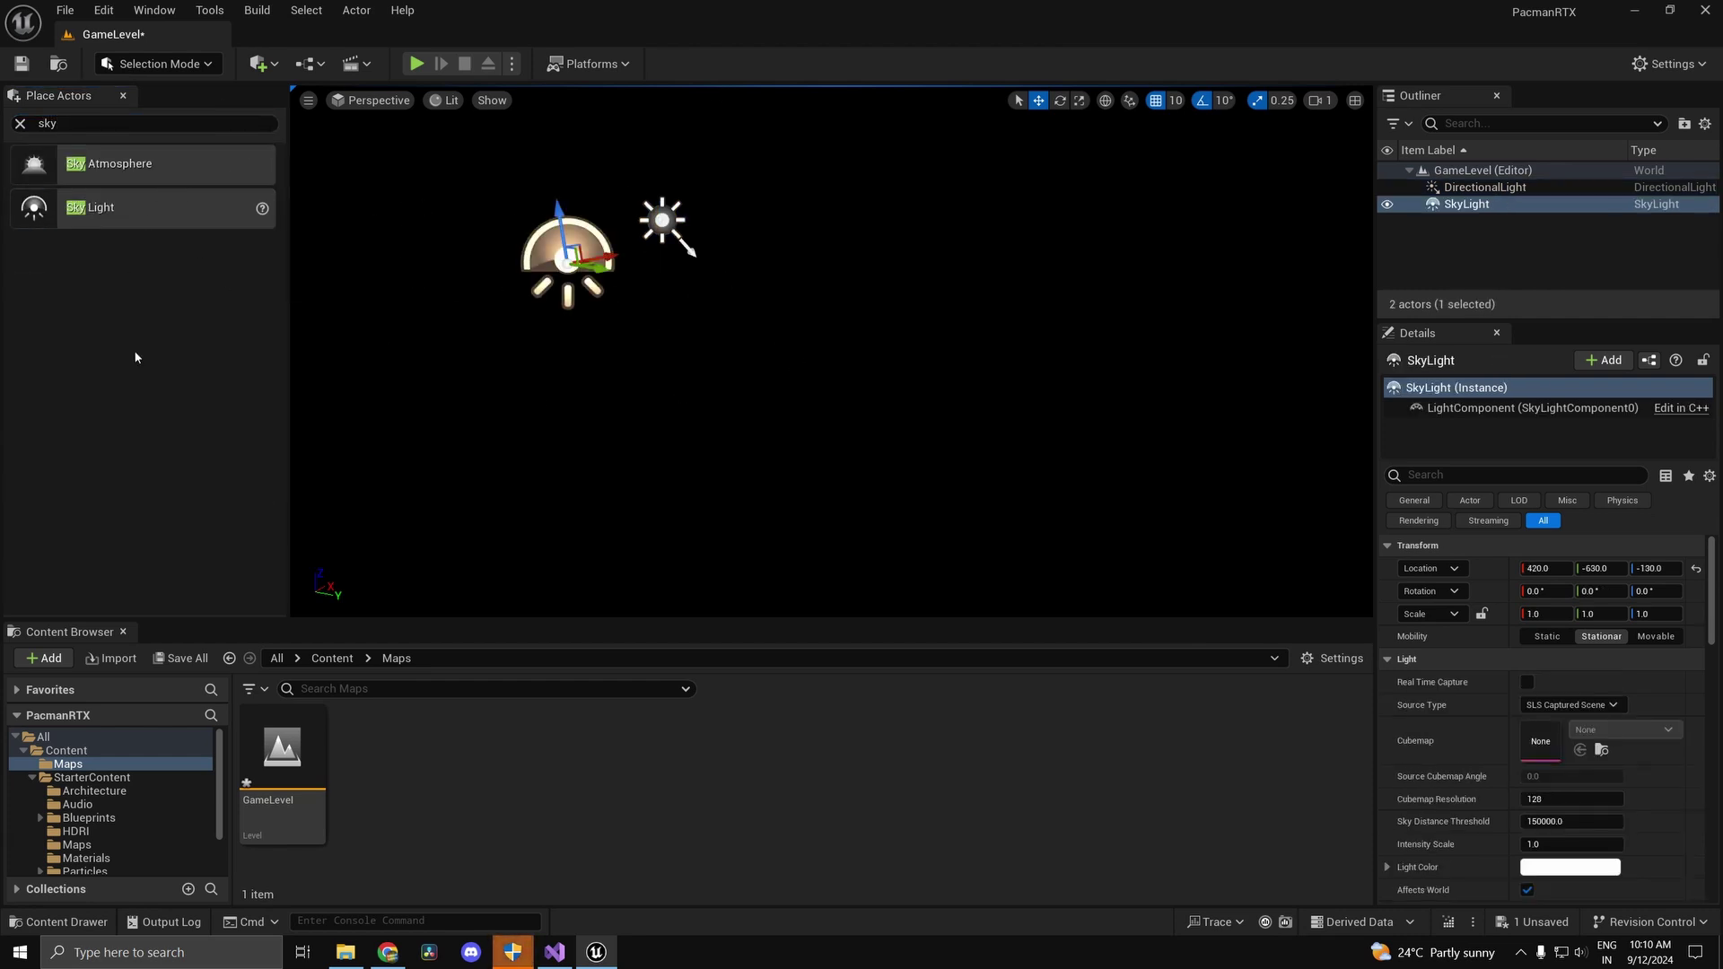
# Place Sky Atmosphere and Exponential Height Fog actors in GameLevel and save the level.
pyautogui.moveTo(144, 164); pyautogui.dragTo(726, 274)
pyautogui.moveTo(725, 273); pyautogui.dragTo(366, 316, button='right')
pyautogui.click(277, 124)
pyautogui.press('BackSpace')
pyautogui.write('expo')
pyautogui.moveTo(427, 218); pyautogui.dragTo(781, 243)
pyautogui.moveTo(781, 243); pyautogui.dragTo(682, 233, button='right')
pyautogui.hotkey('ctrl', 's')
pyautogui.moveTo(865, 280)
pyautogui.mouseDown(button='right')
pyautogui.moveTo(866, 251)
pyautogui.moveTo(865, 296)
pyautogui.moveTo(907, 309)
pyautogui.moveTo(893, 279)
pyautogui.mouseUp(button='right')
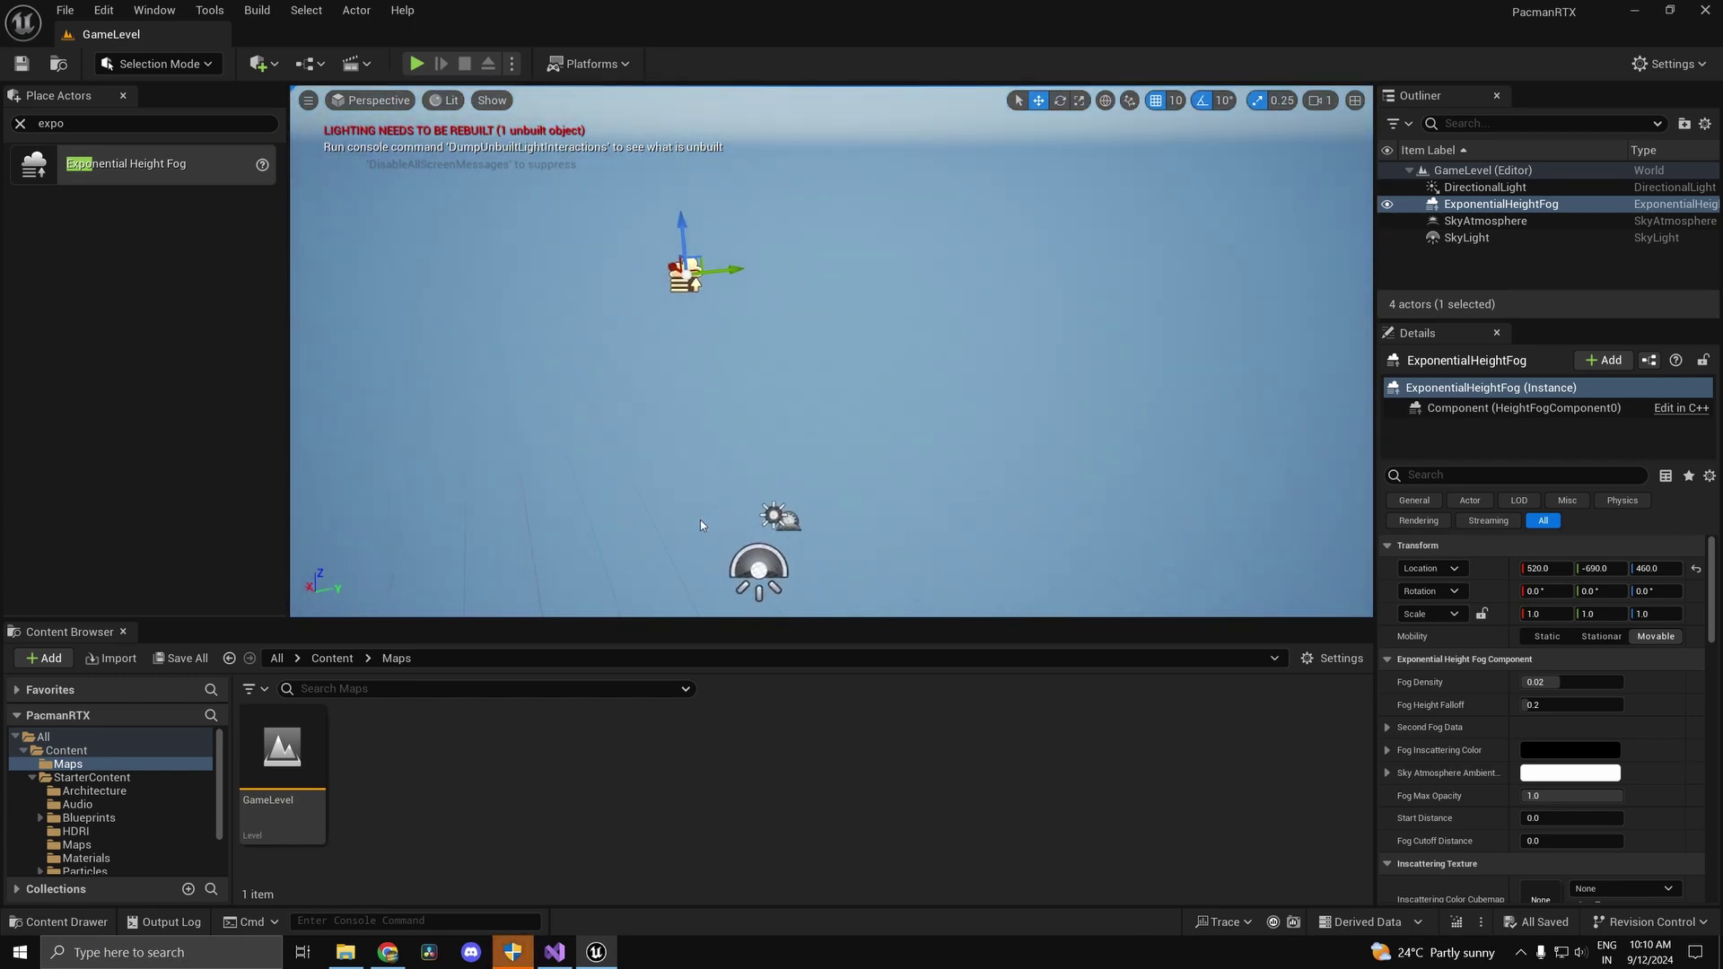
# Clear the actor search so the basic placeable actors are listed again.
pyautogui.moveTo(700, 525); pyautogui.dragTo(806, 437, button='right')
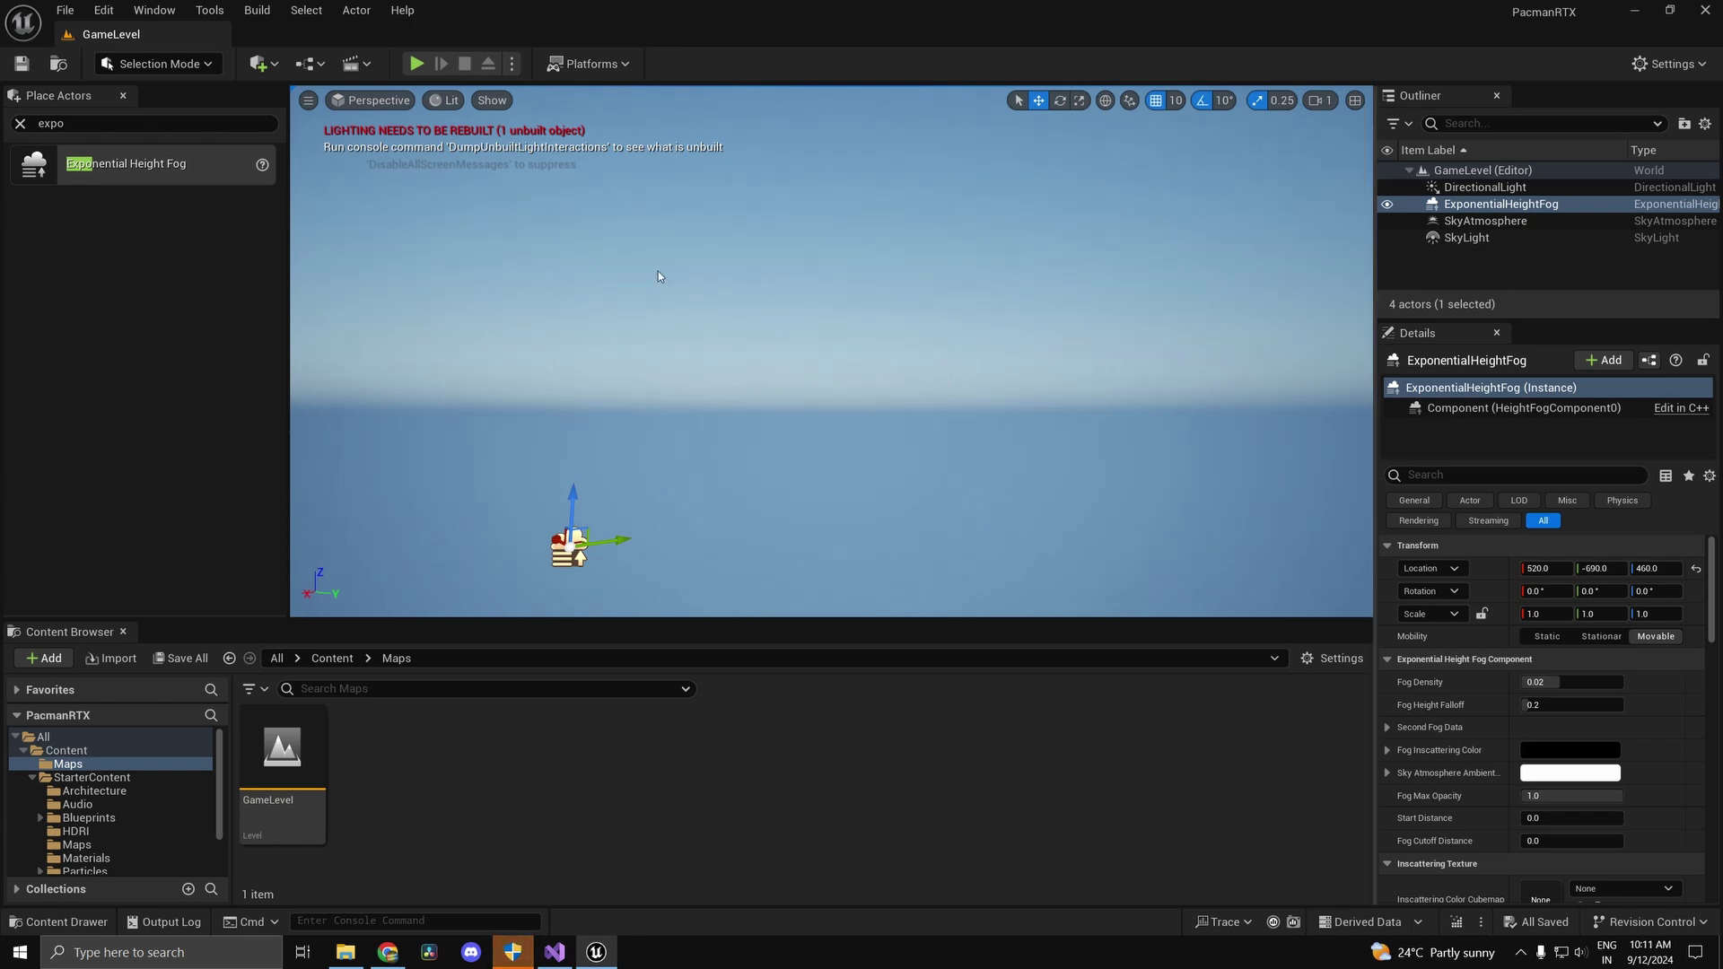
pyautogui.moveTo(799, 289); pyautogui.dragTo(800, 289, button='right')
pyautogui.click(45, 128)
pyautogui.press('BackSpace')
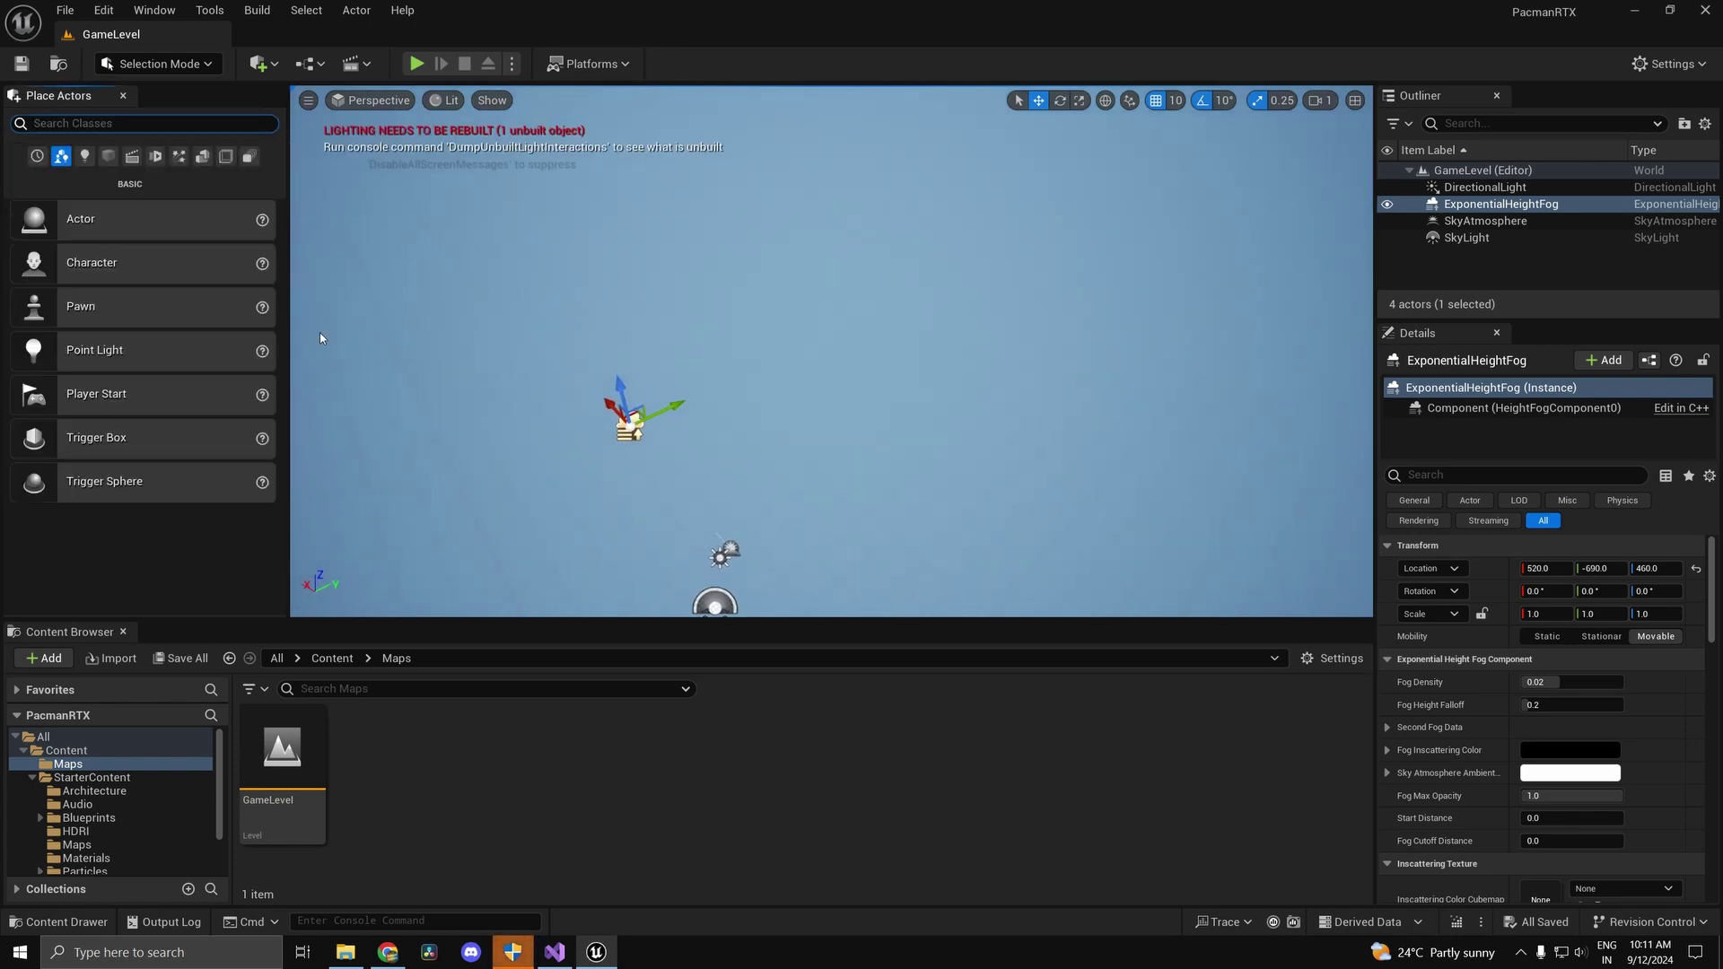
# Add the Third Person Blueprint feature pack to the project from the Content folder.
pyautogui.click(319, 660)
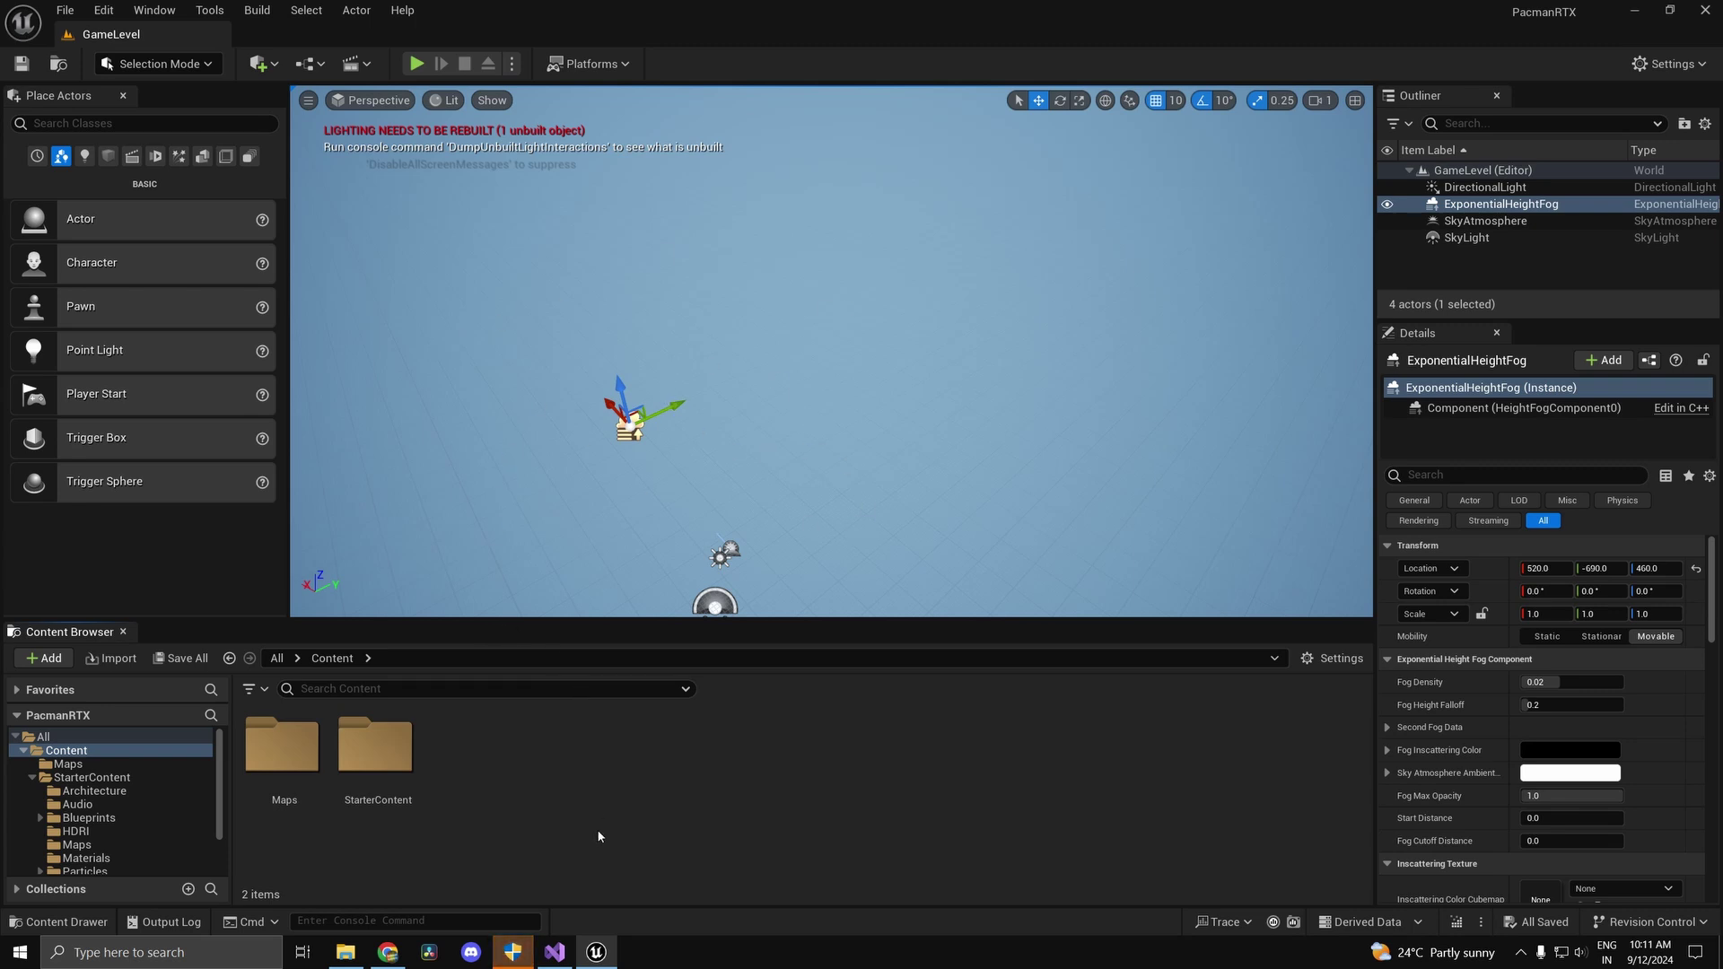
pyautogui.click(59, 661)
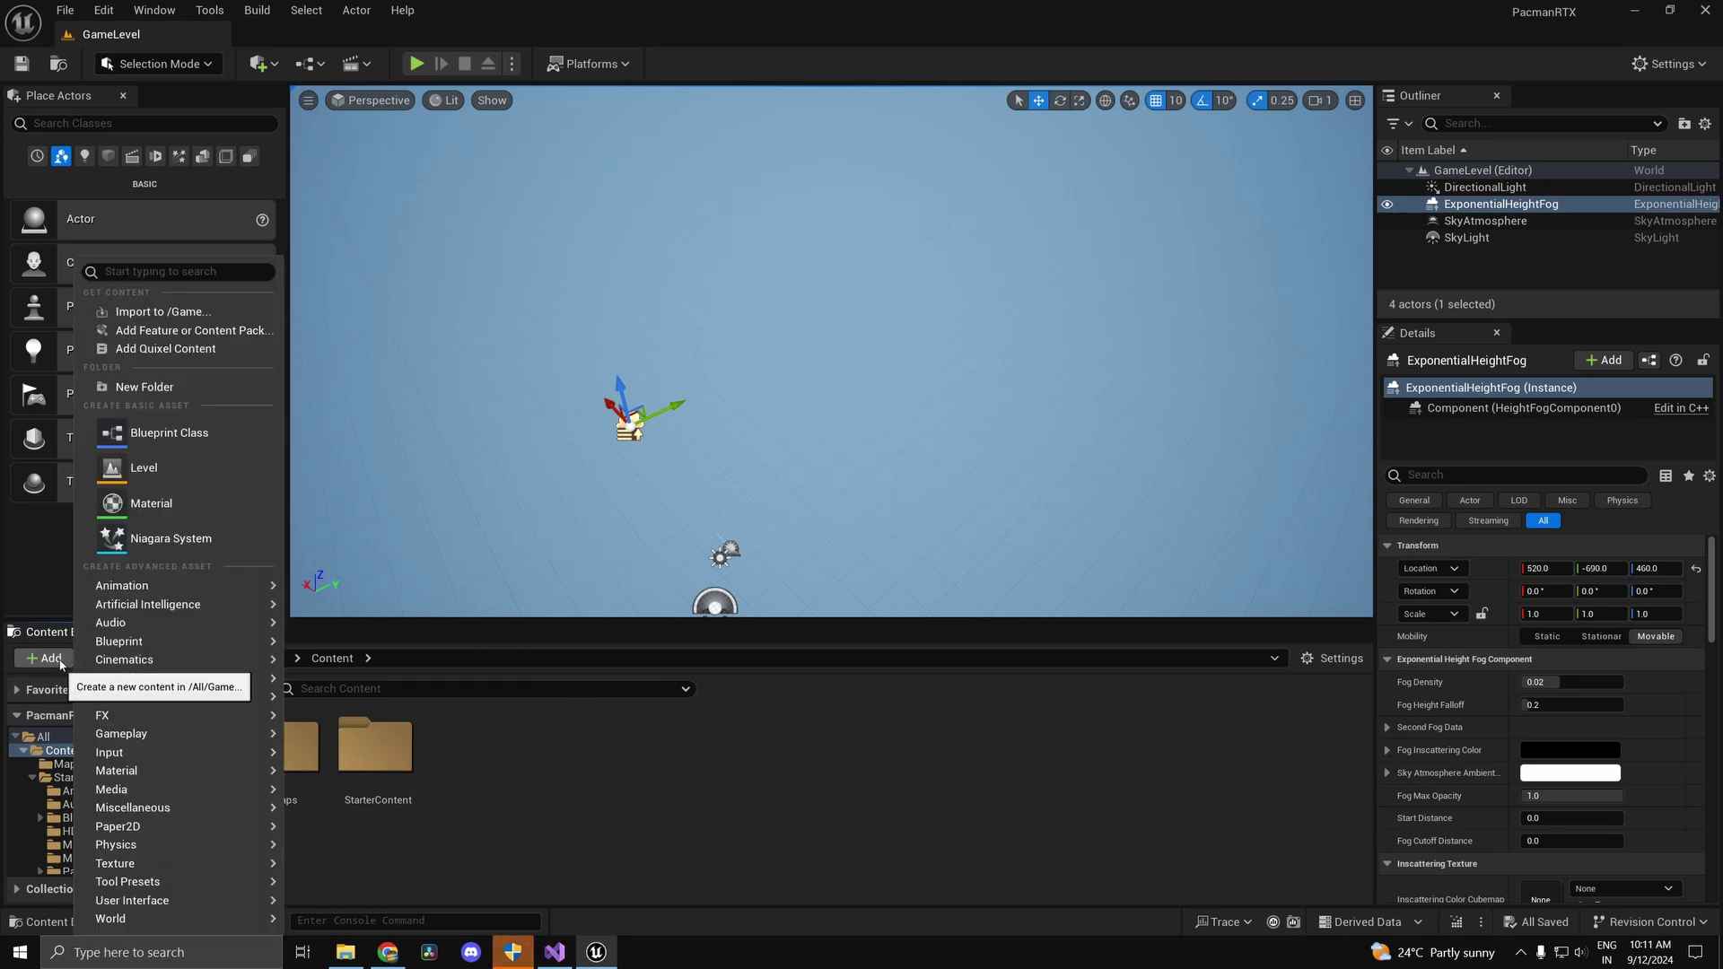
pyautogui.click(224, 330)
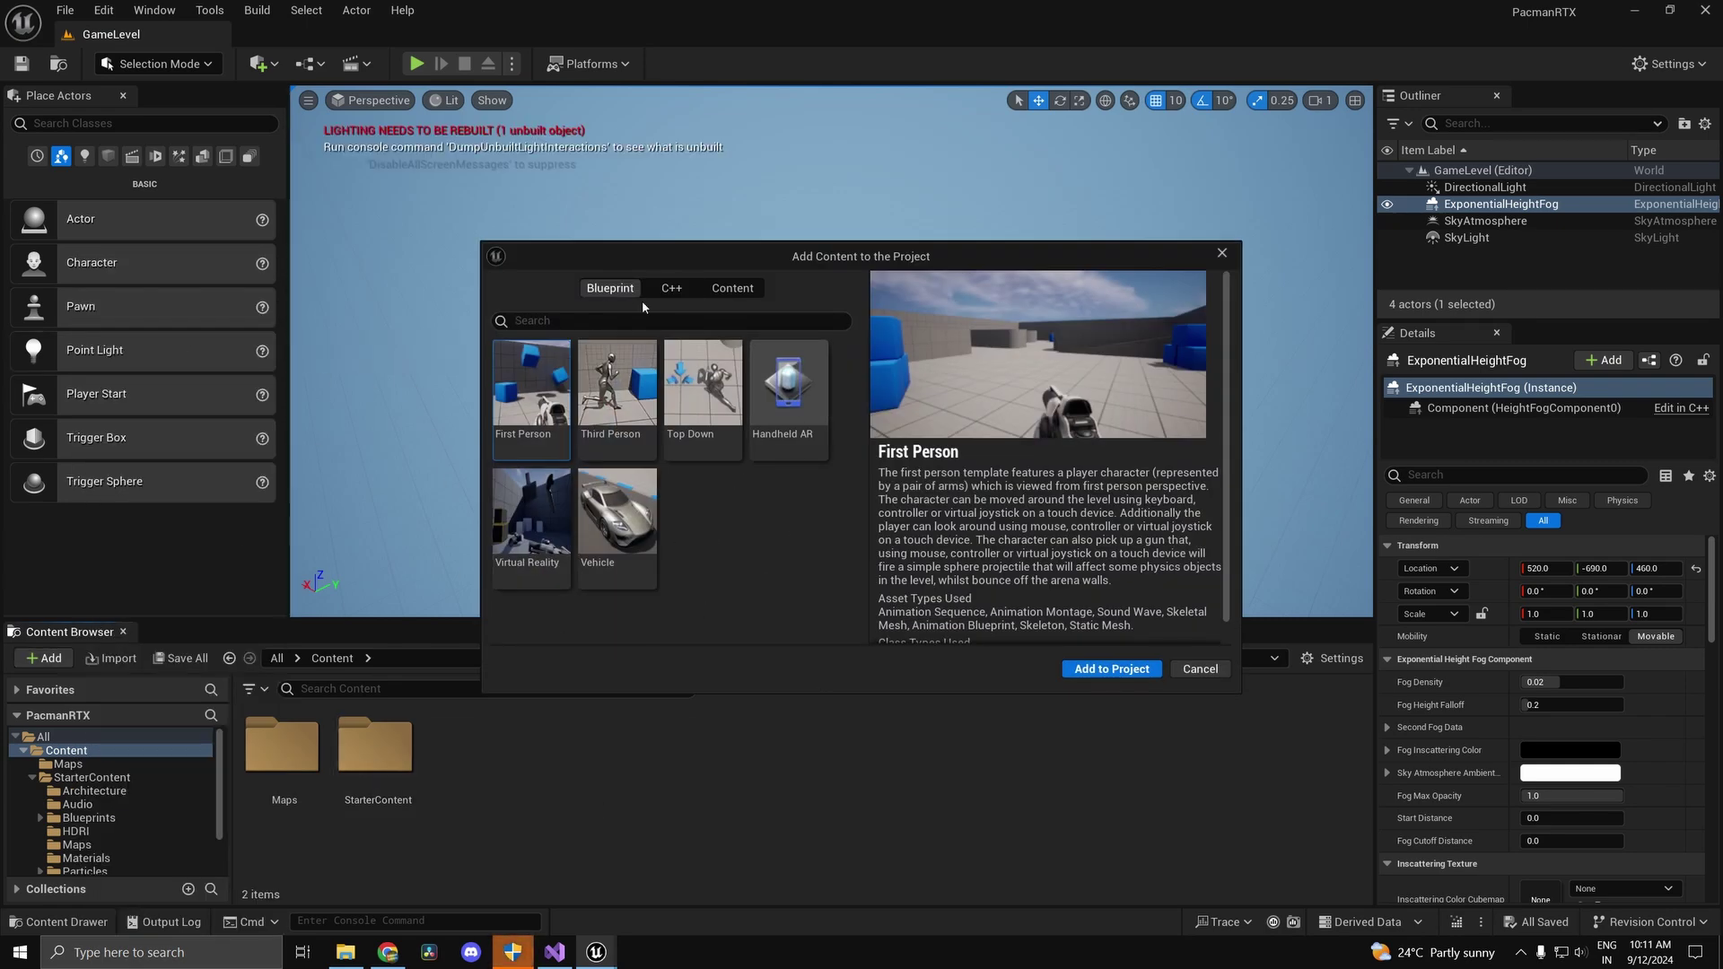
pyautogui.click(615, 399)
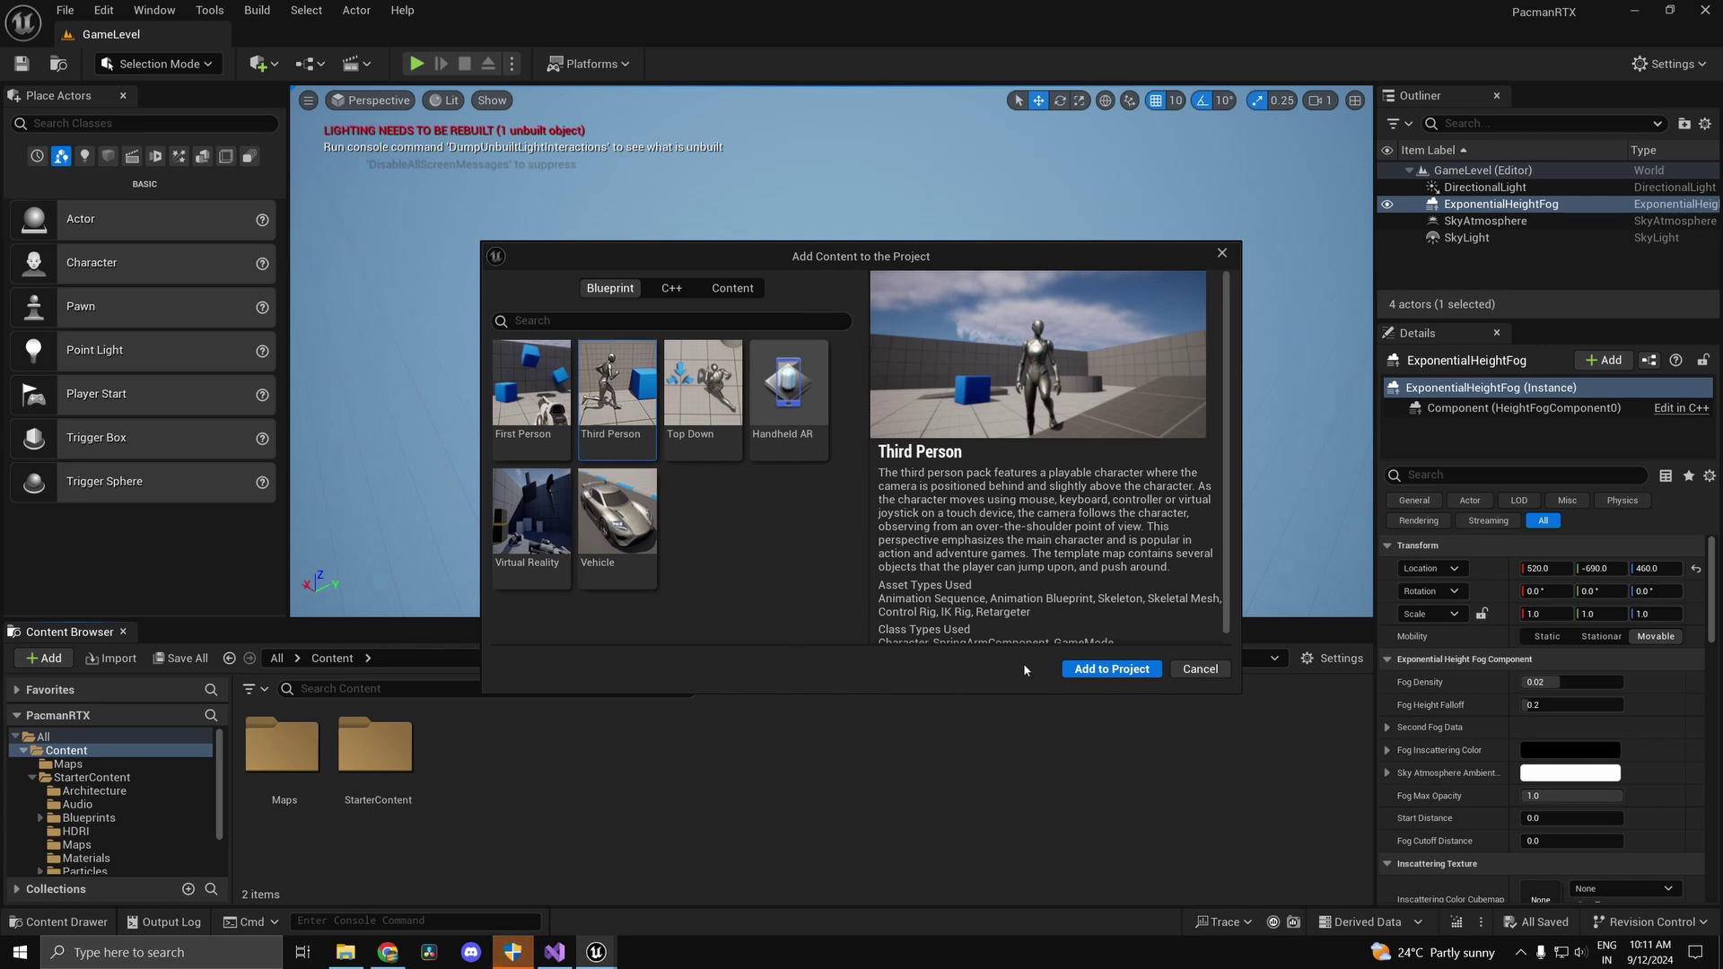
pyautogui.click(1128, 675)
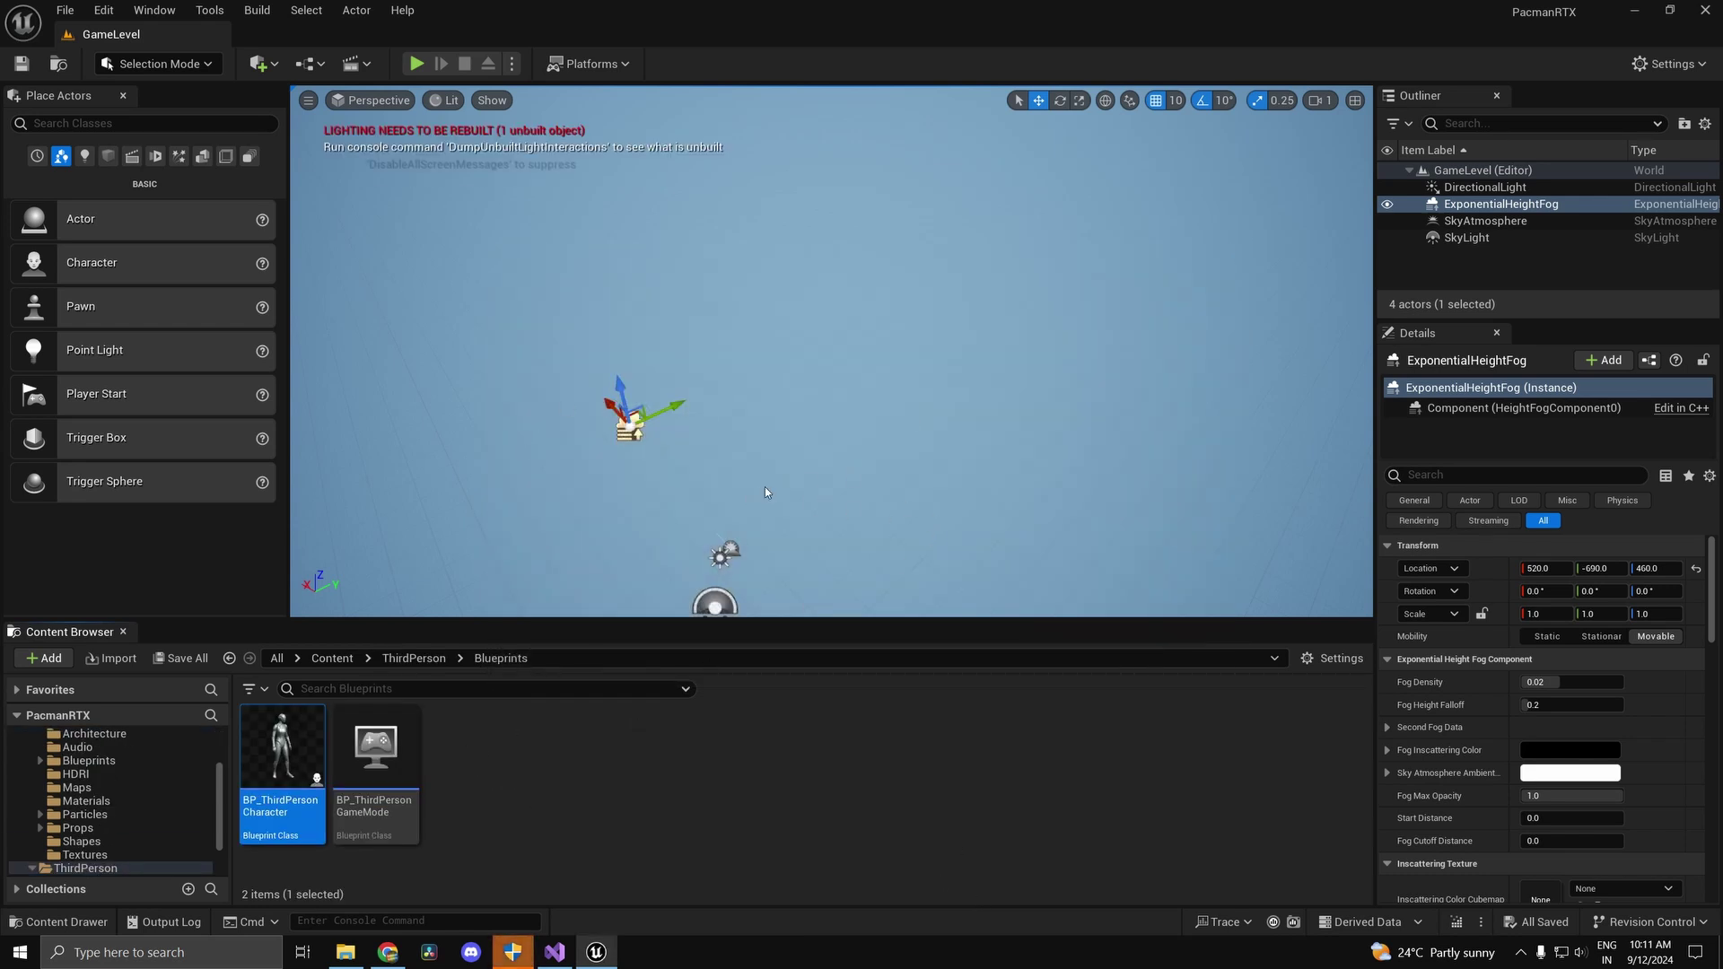
# Place BP_ThirdPersonCharacter in GameLevel at about X 50, Y -730, Z 690 and save the level.
pyautogui.moveTo(776, 489); pyautogui.dragTo(748, 480, button='right')
pyautogui.moveTo(282, 759); pyautogui.dragTo(599, 446)
pyautogui.moveTo(598, 446); pyautogui.dragTo(565, 413, button='right')
pyautogui.hotkey('ctrl', 's')
# Switch the viewport to the Top orthographic view with the character and lighting actors in frame.
pyautogui.click(368, 99)
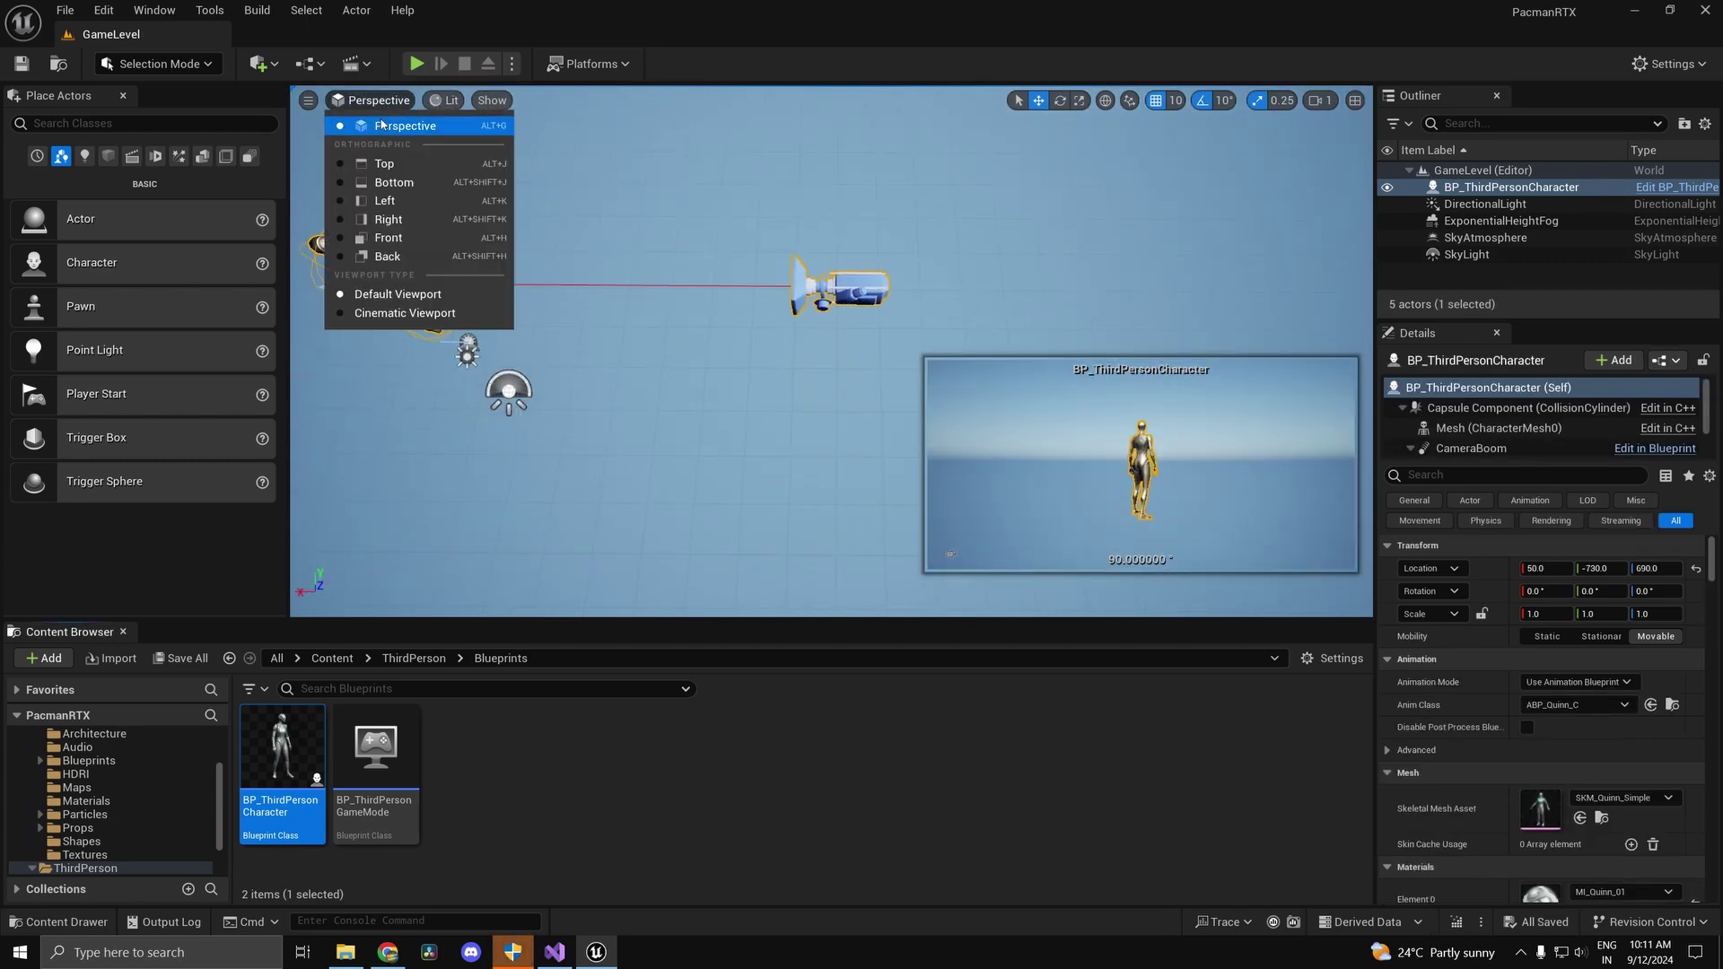
pyautogui.click(453, 168)
pyautogui.moveTo(705, 363); pyautogui.dragTo(727, 280, button='right')
pyautogui.scroll(-6, 725, 273)
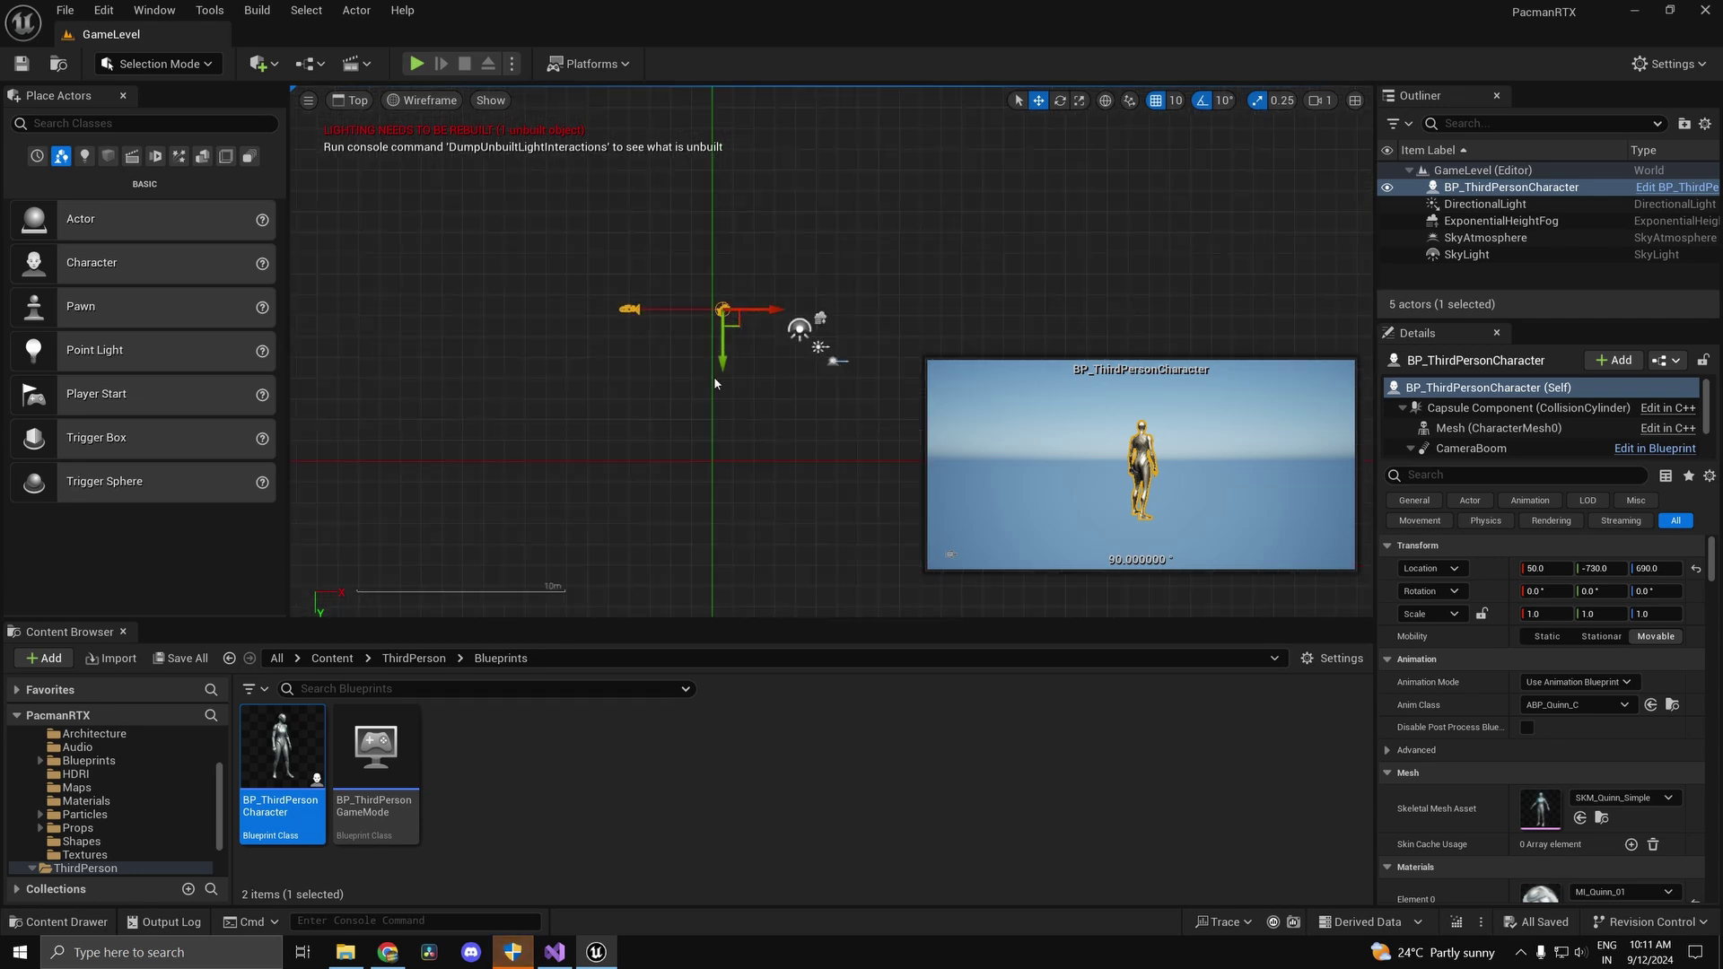
pyautogui.moveTo(747, 395); pyautogui.dragTo(762, 411, button='right')
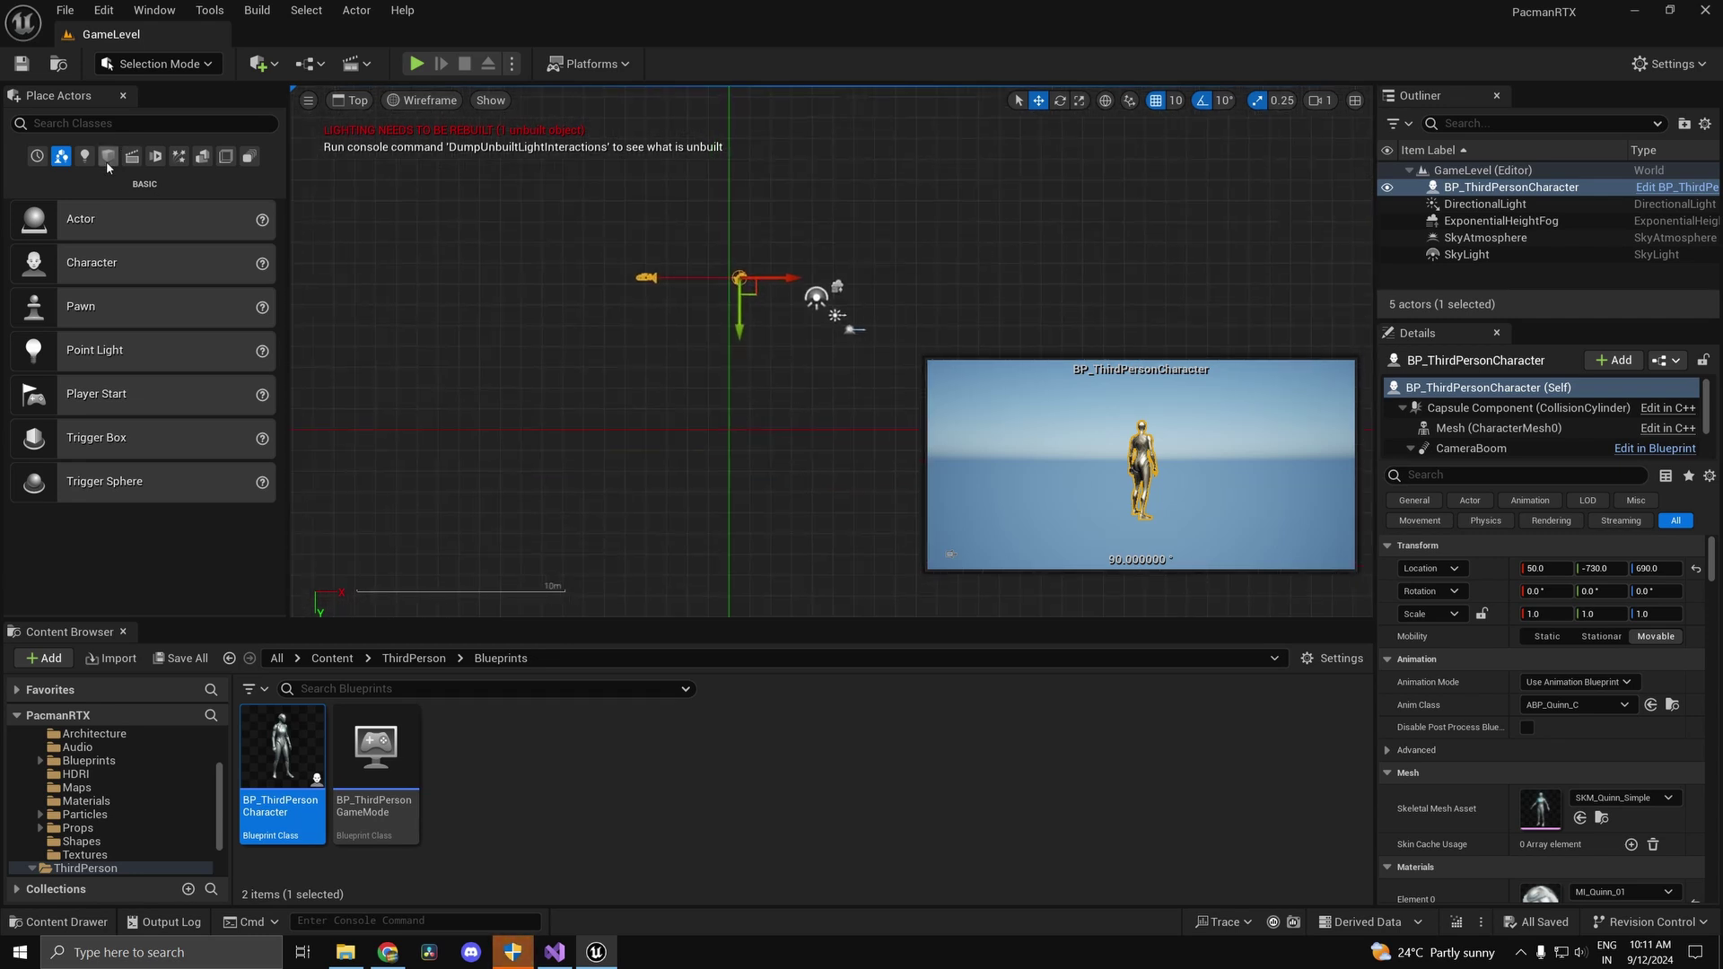
# Switch to Modeling mode and start the Create Box tool for a new static mesh.
pyautogui.click(179, 64)
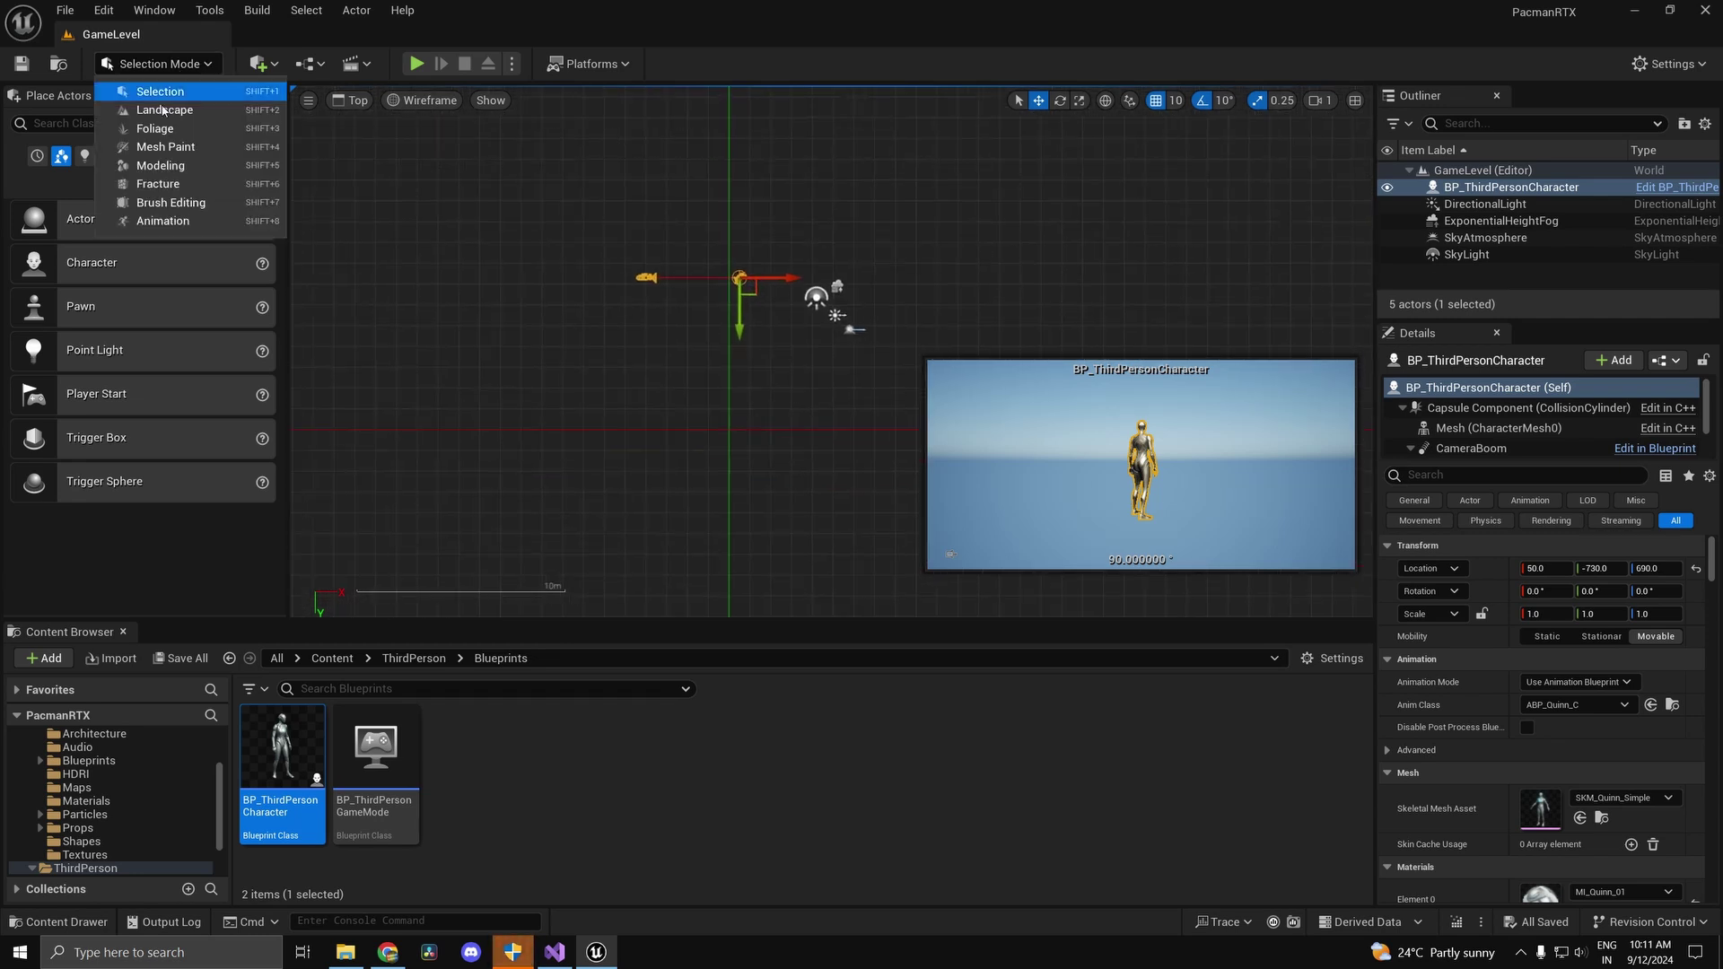
pyautogui.click(153, 166)
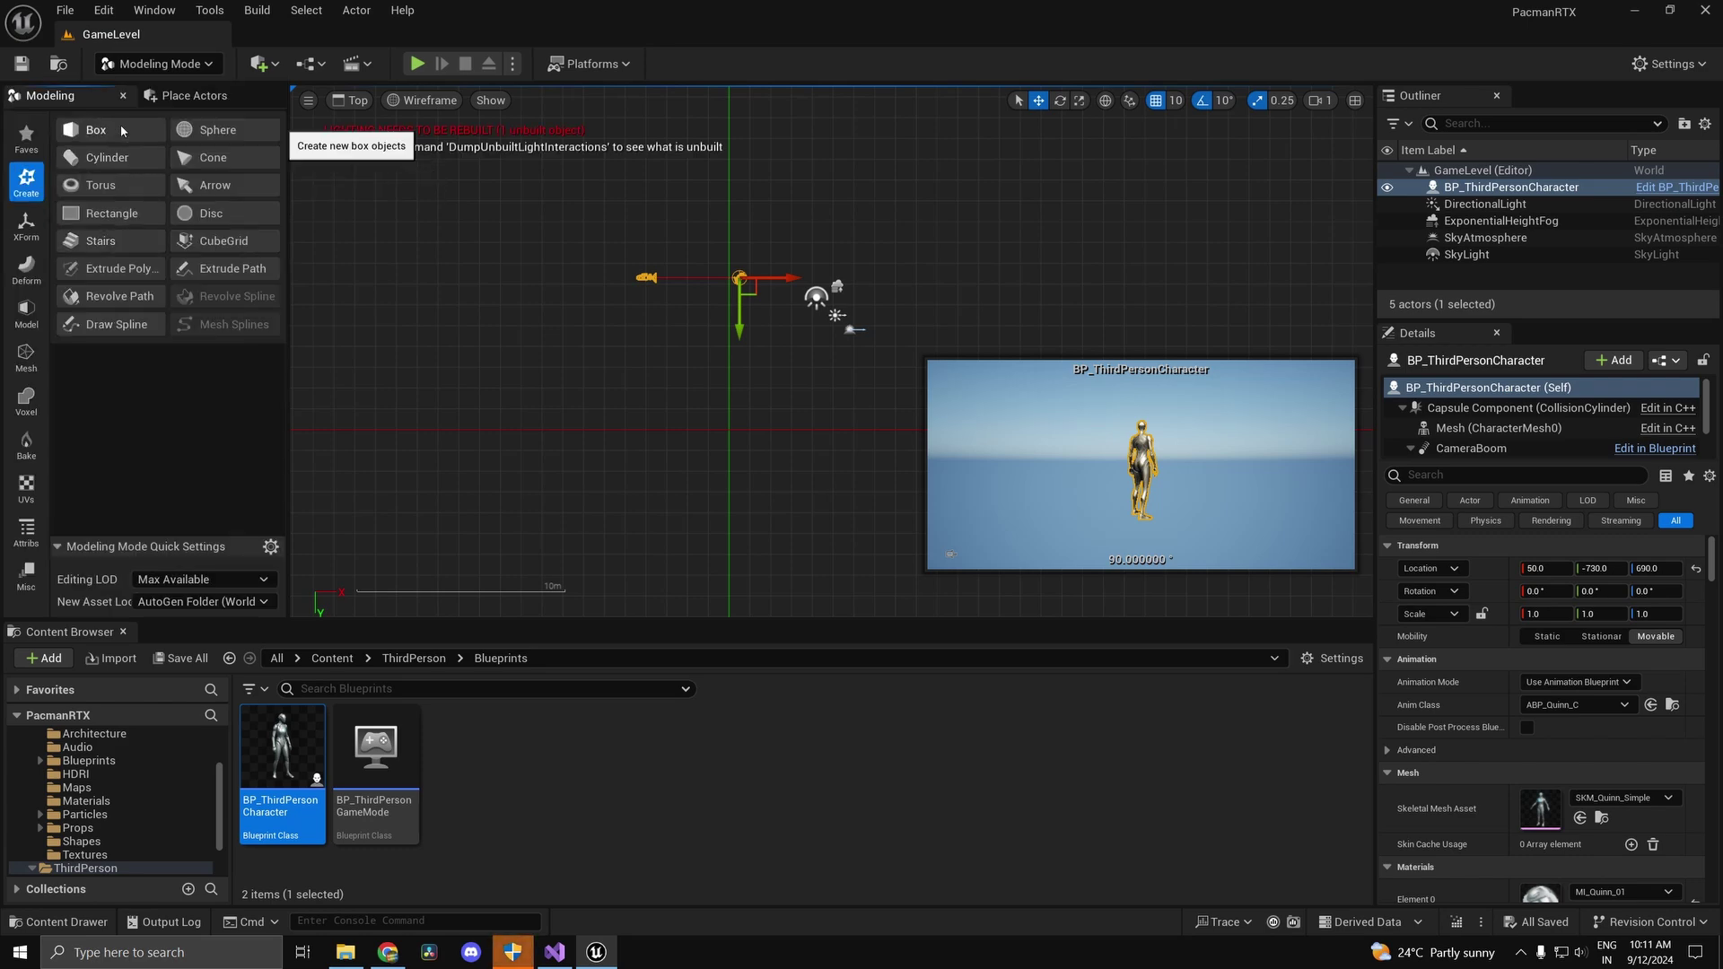
pyautogui.click(123, 131)
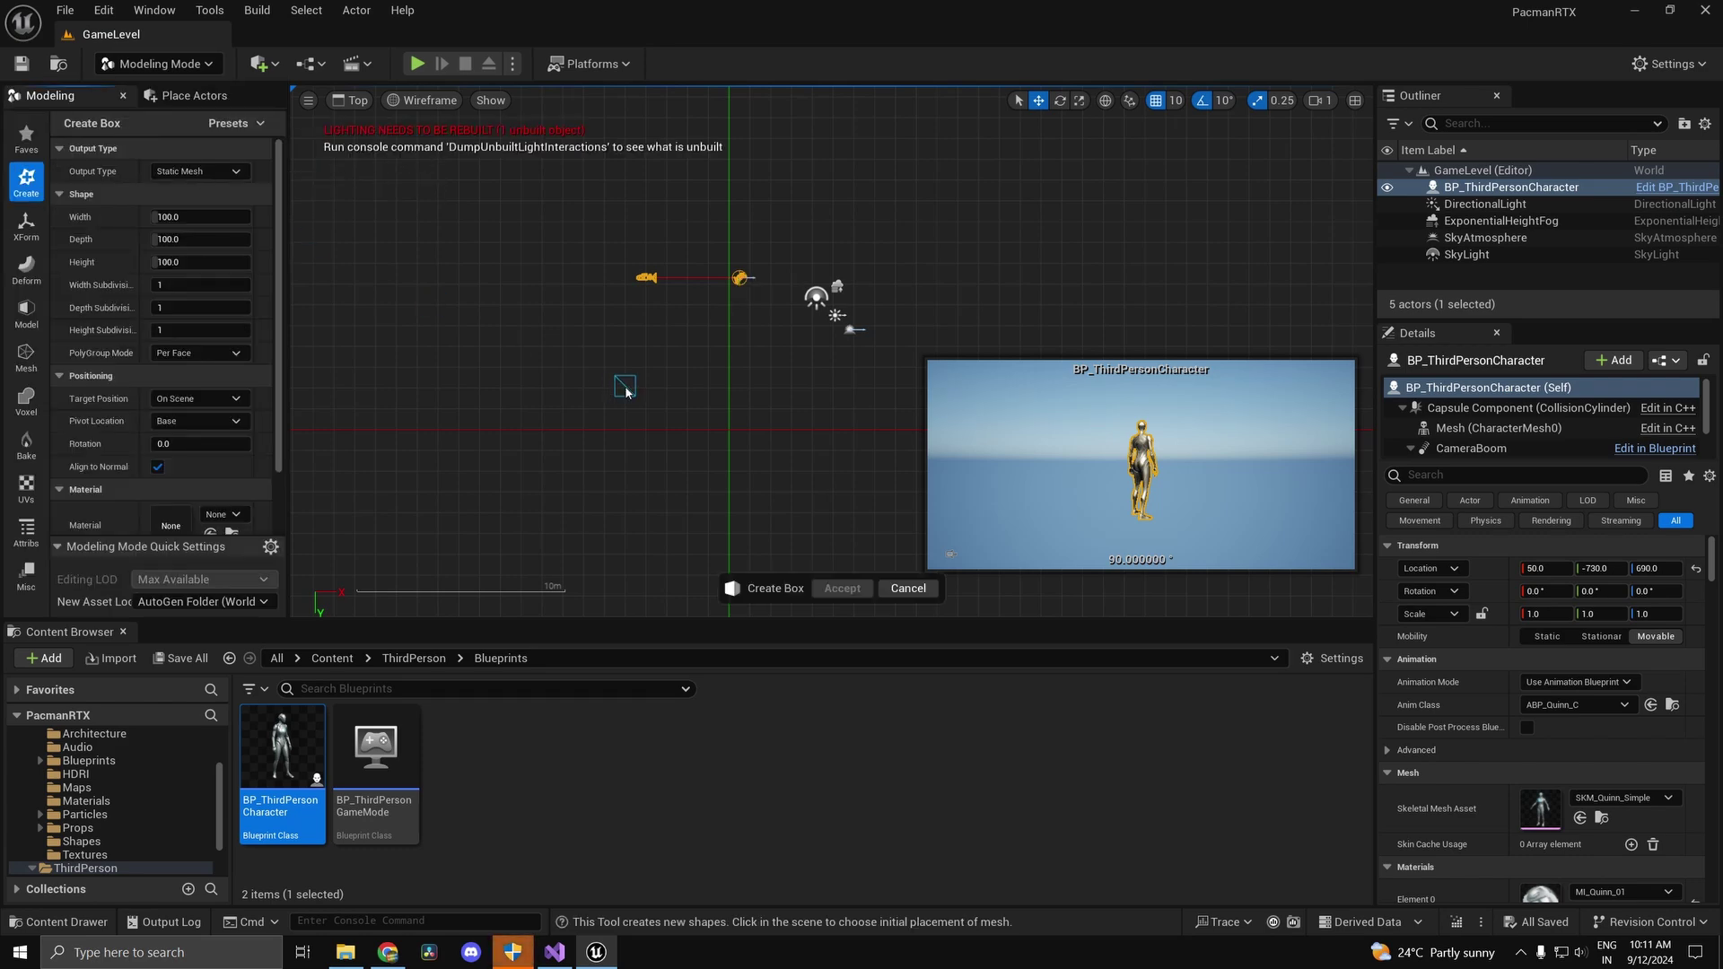